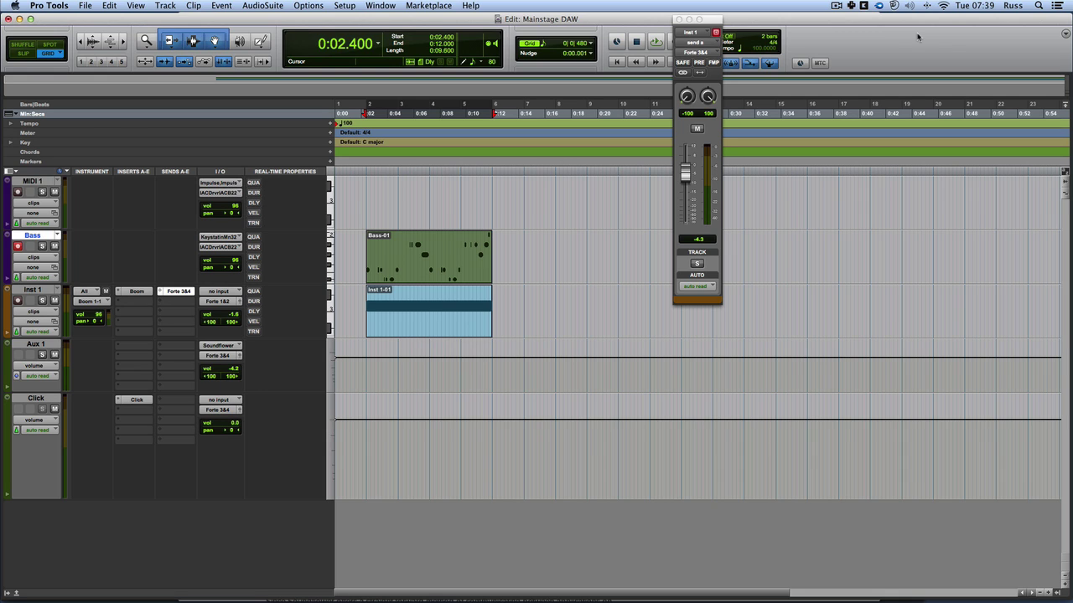
# Record-enable the Bass track and move the Inst 1 output window into the centre of the Edit window.
pyautogui.hotkey('shift', 'r')
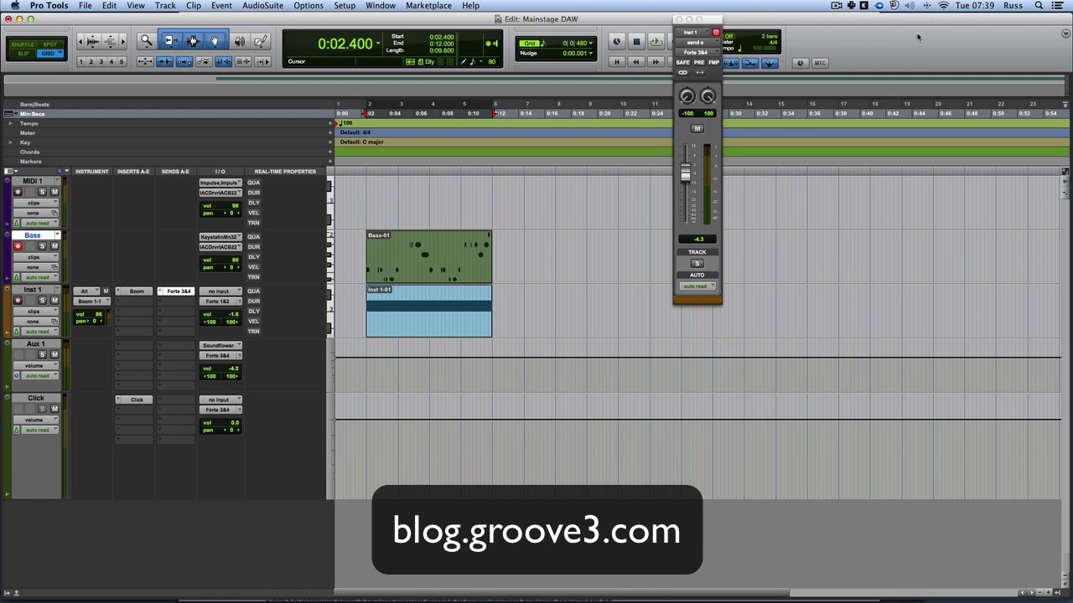
pyautogui.moveTo(708, 21); pyautogui.dragTo(636, 201)
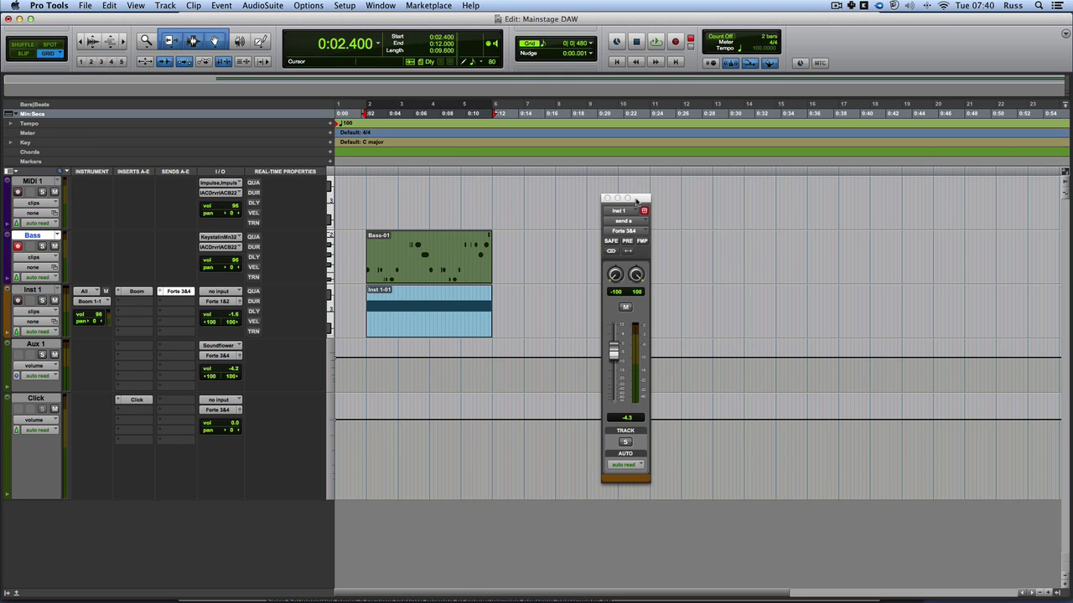
# With the Bass track armed, play and stop the session, then bring MainStage forward.
pyautogui.hotkey('shift', 'r')
pyautogui.press('space')
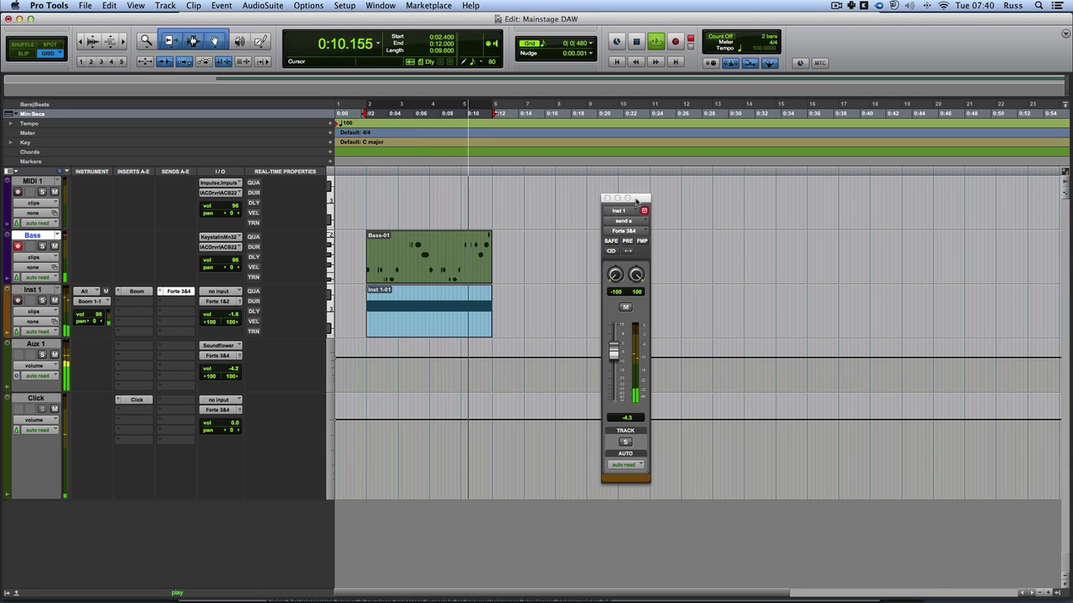
pyautogui.press('space')
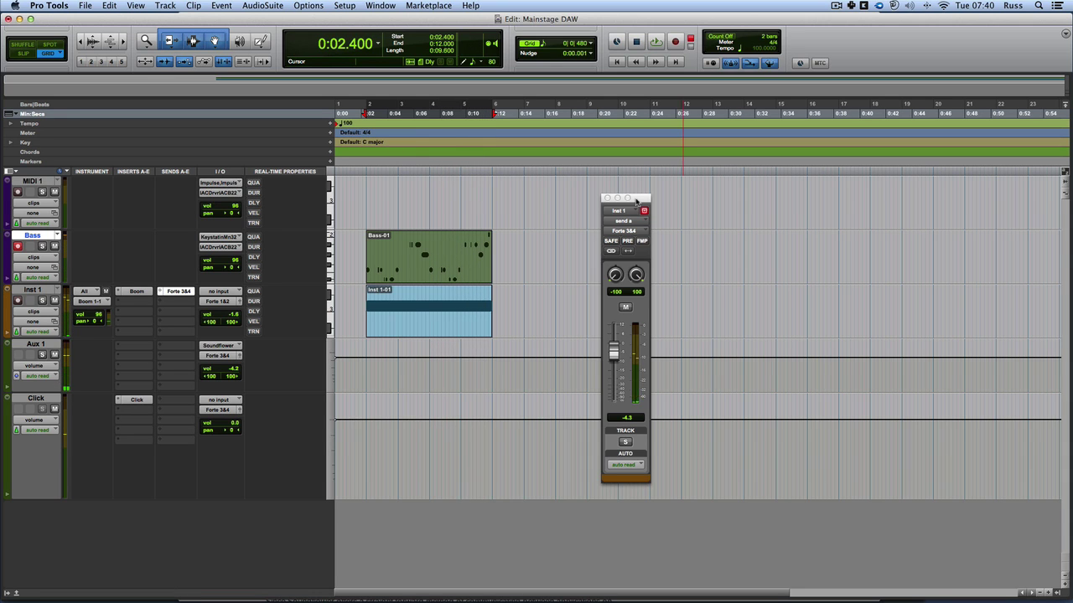
pyautogui.press('super+Tab')
pyautogui.press('super+Tab')
pyautogui.press('super+Tab')
pyautogui.press('super+Tab')
pyautogui.press('super+Tab')
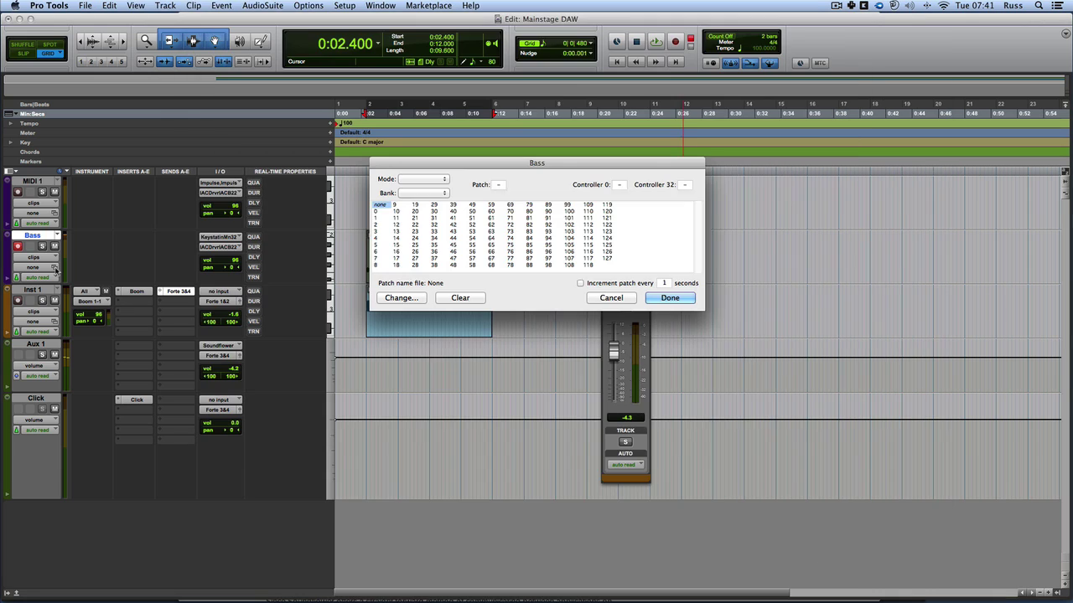
# Try program 5 for the Bass track, cancel without changes, and return to MainStage.
pyautogui.click(34, 266)
pyautogui.moveTo(369, 225)
pyautogui.mouseDown()
pyautogui.moveTo(376, 251)
pyautogui.moveTo(376, 223)
pyautogui.mouseUp()
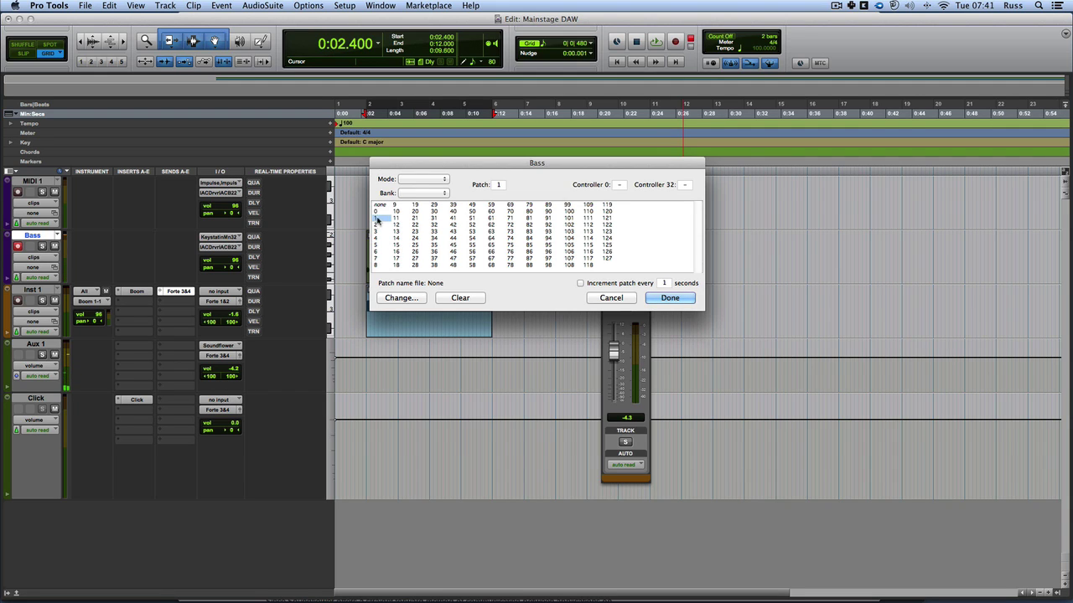
pyautogui.click(614, 299)
pyautogui.press('super+Tab')
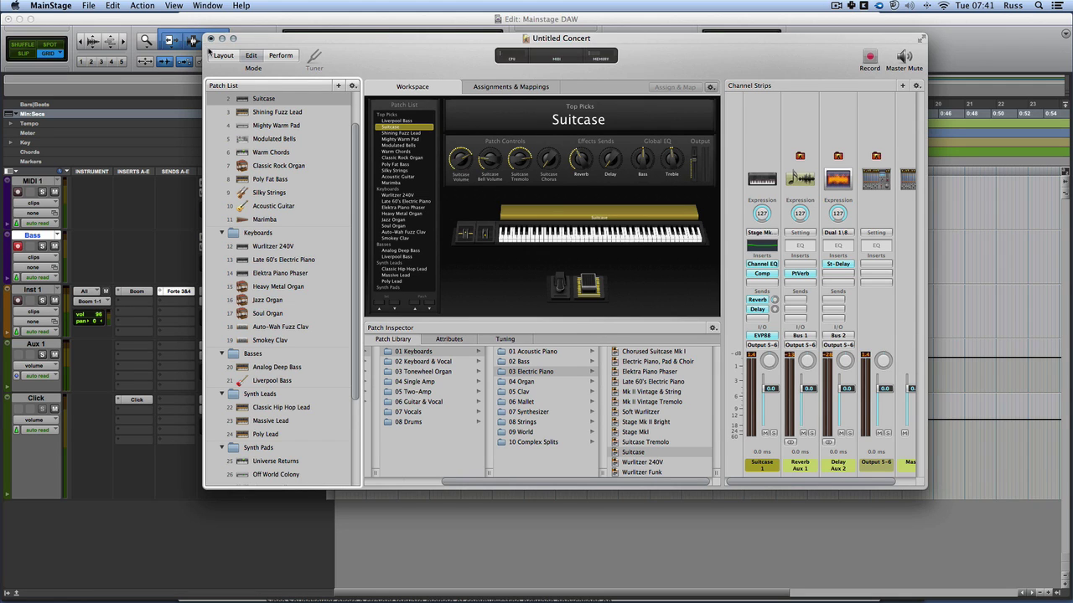
# Close the current concert without saving and start a new one from the Keyboard Starter template.
pyautogui.click(88, 6)
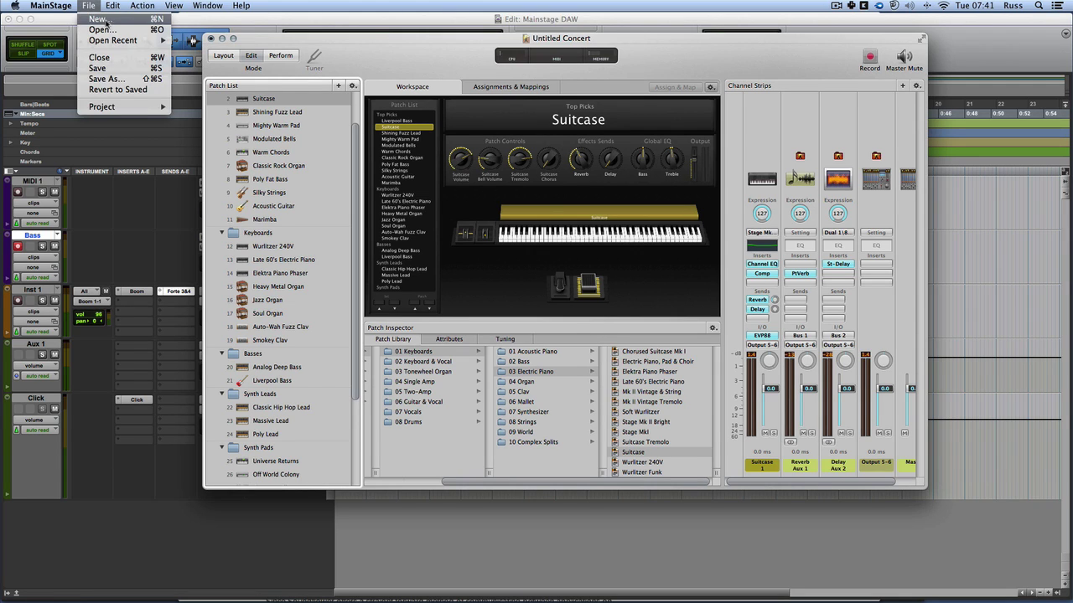
pyautogui.click(104, 54)
pyautogui.click(543, 102)
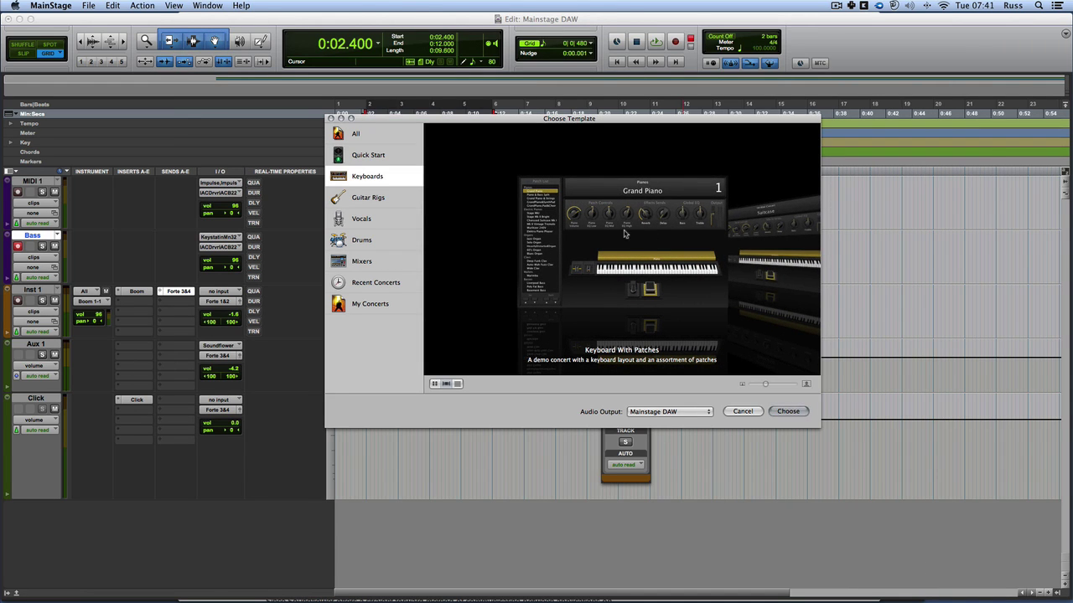
pyautogui.scroll(-1, 647, 241)
pyautogui.scroll(-1, 650, 237)
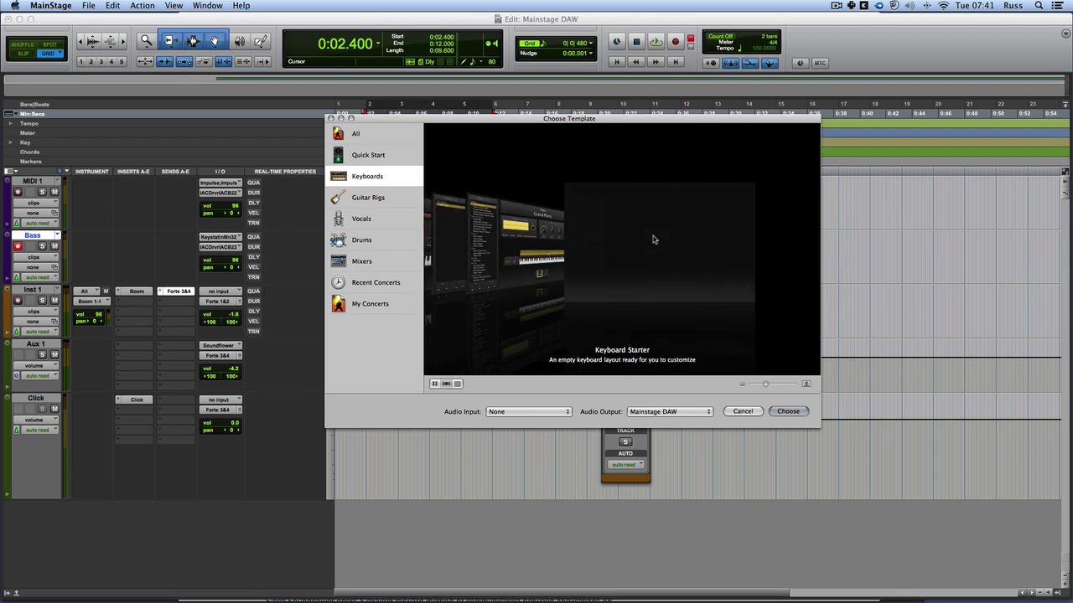
pyautogui.press('Return')
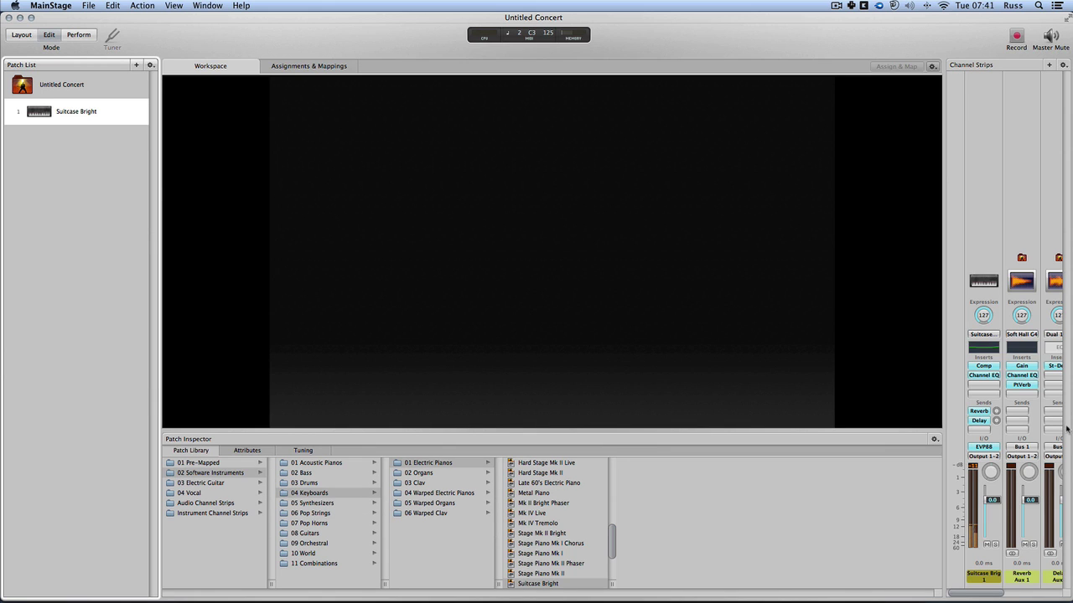
# Replace the channel strip's instrument with the TAL NoiseMaker AU instrument.
pyautogui.click(991, 448)
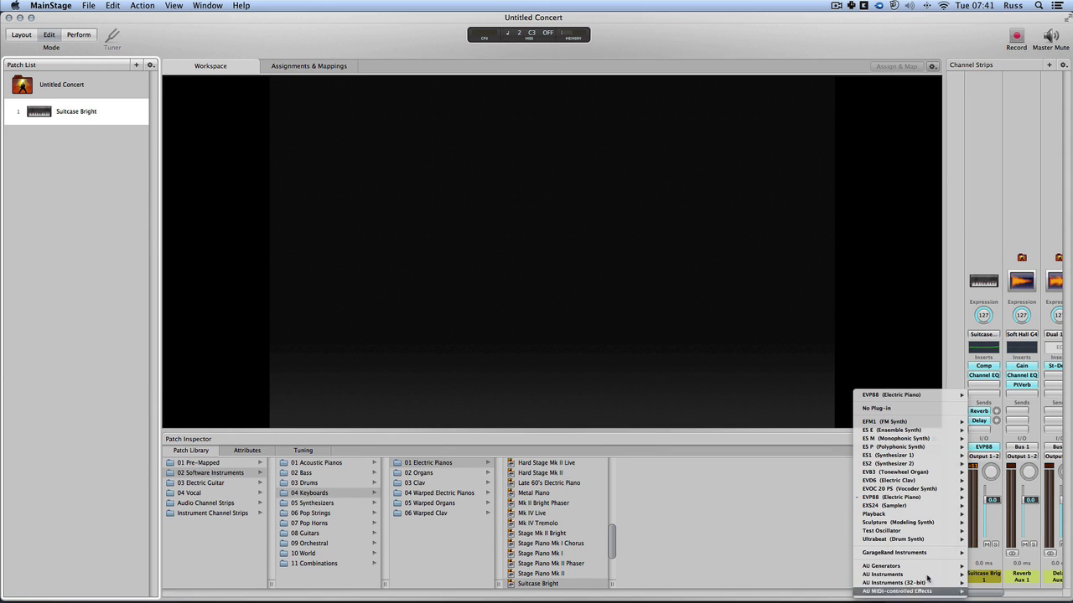
pyautogui.moveTo(919, 577)
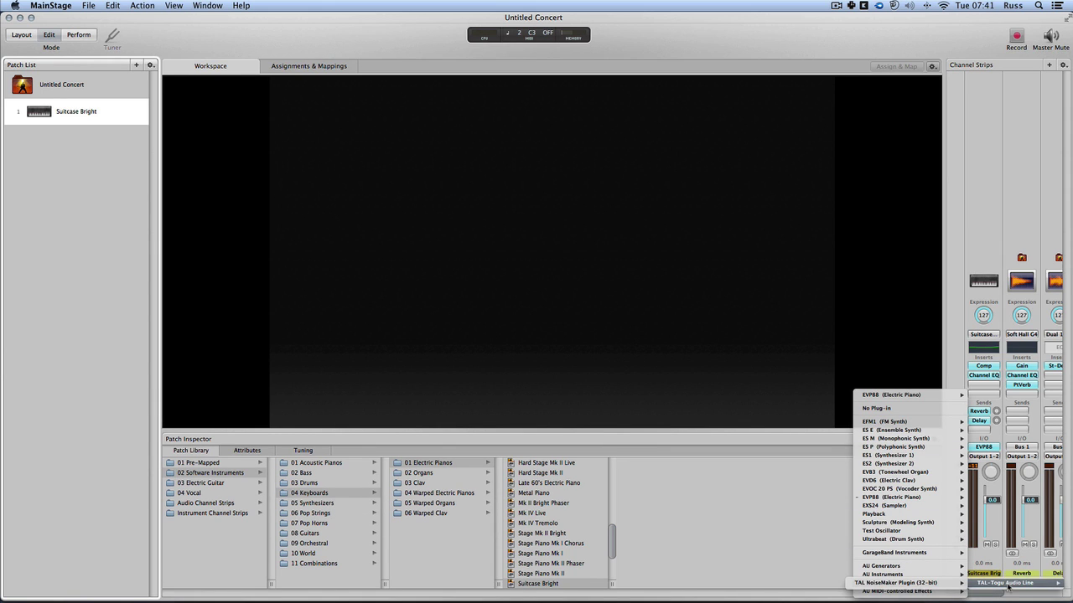
pyautogui.click(950, 584)
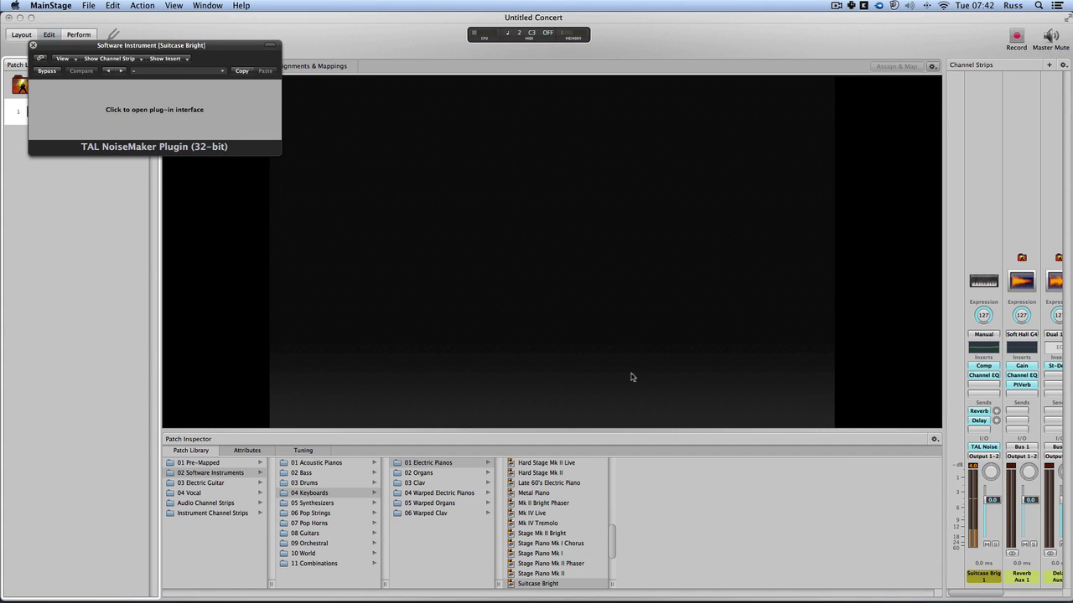
# Browse TAL NoiseMaker's panels: collapse CONTROL, expand ENVELOPE EDITOR and SYNTH 2, check FILTER cutoff.
pyautogui.click(186, 110)
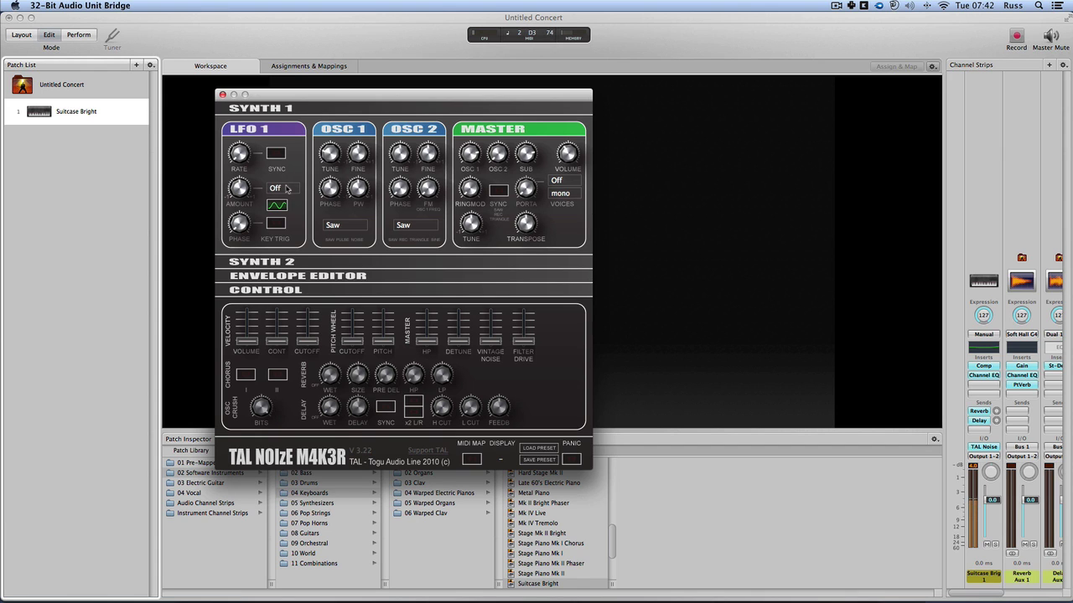
pyautogui.click(284, 293)
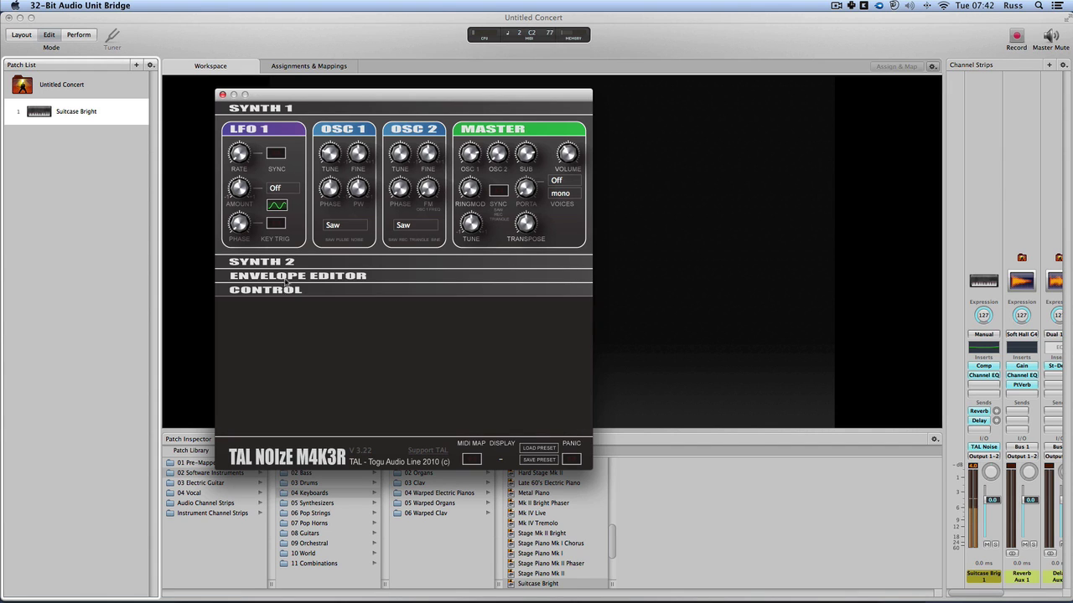
pyautogui.click(285, 278)
pyautogui.click(273, 263)
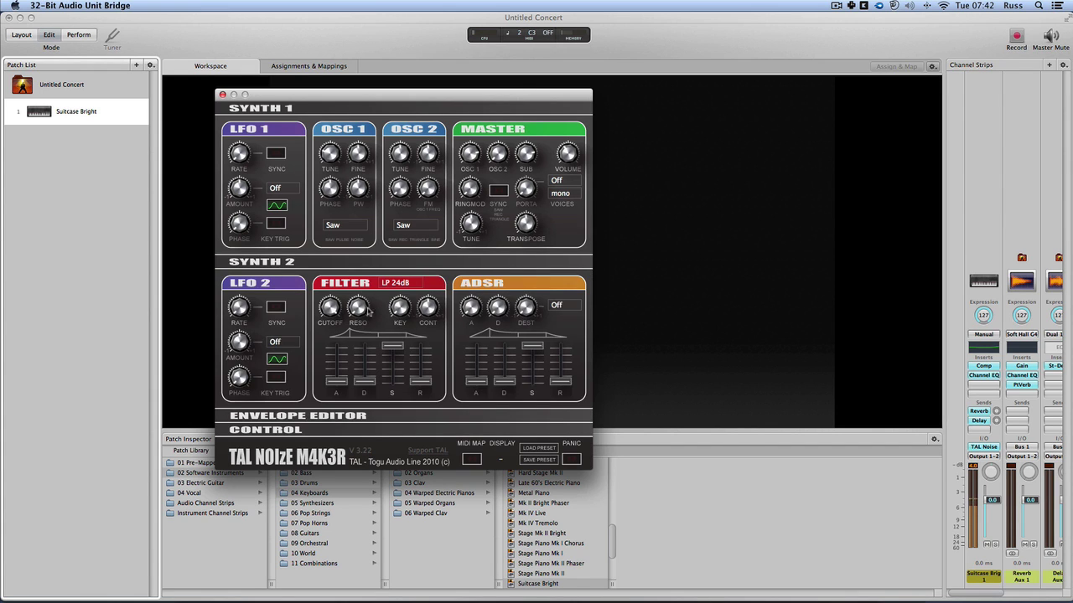
pyautogui.click(333, 307)
# Close the TAL NoiseMaker and instrument windows, then close the concert without saving.
pyautogui.click(223, 95)
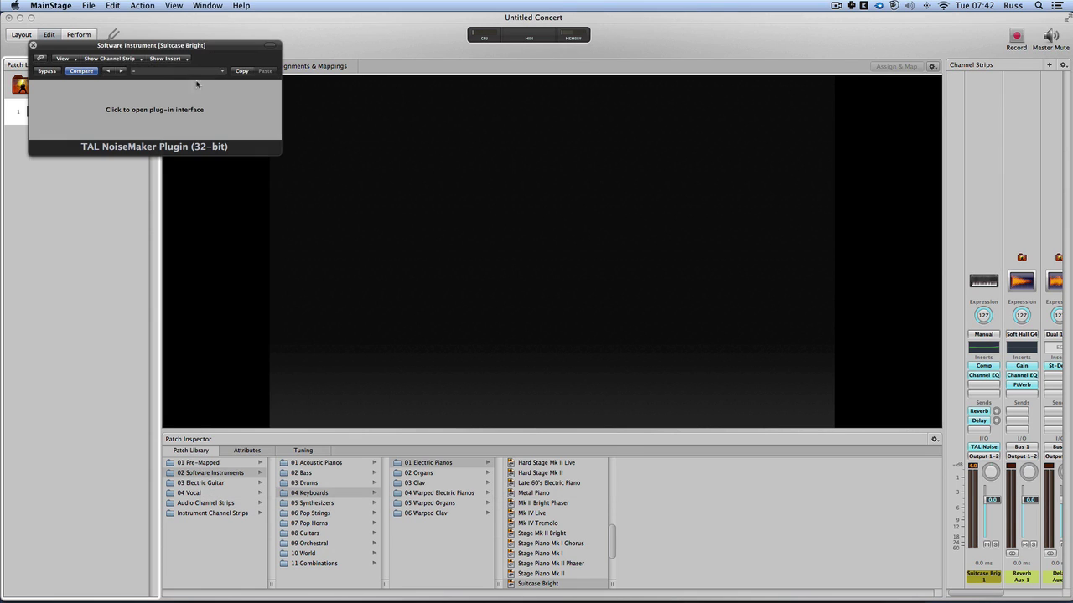
pyautogui.click(32, 45)
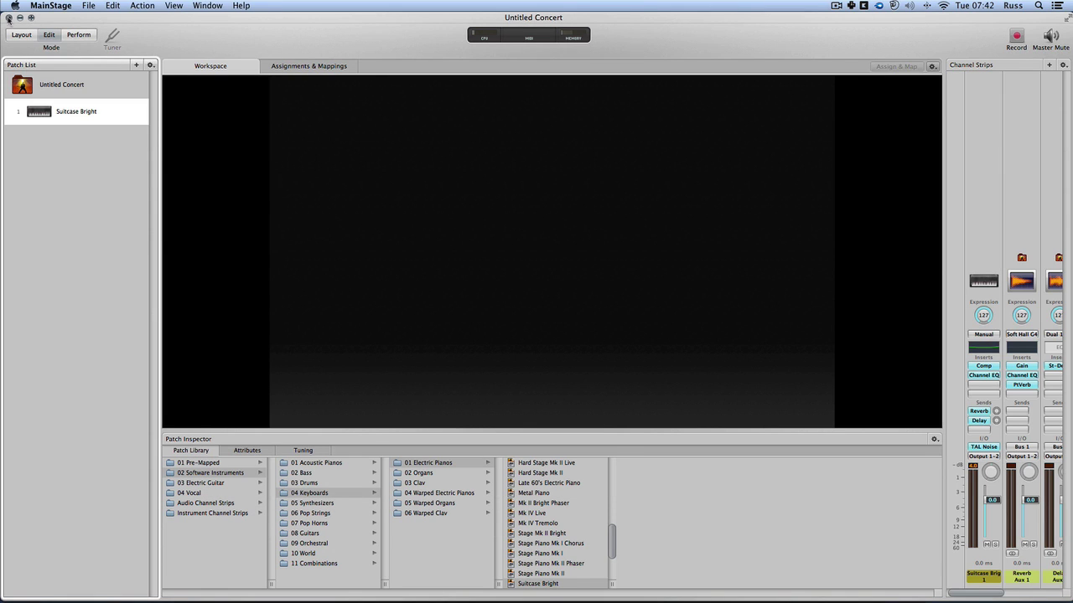
pyautogui.click(8, 18)
pyautogui.click(498, 81)
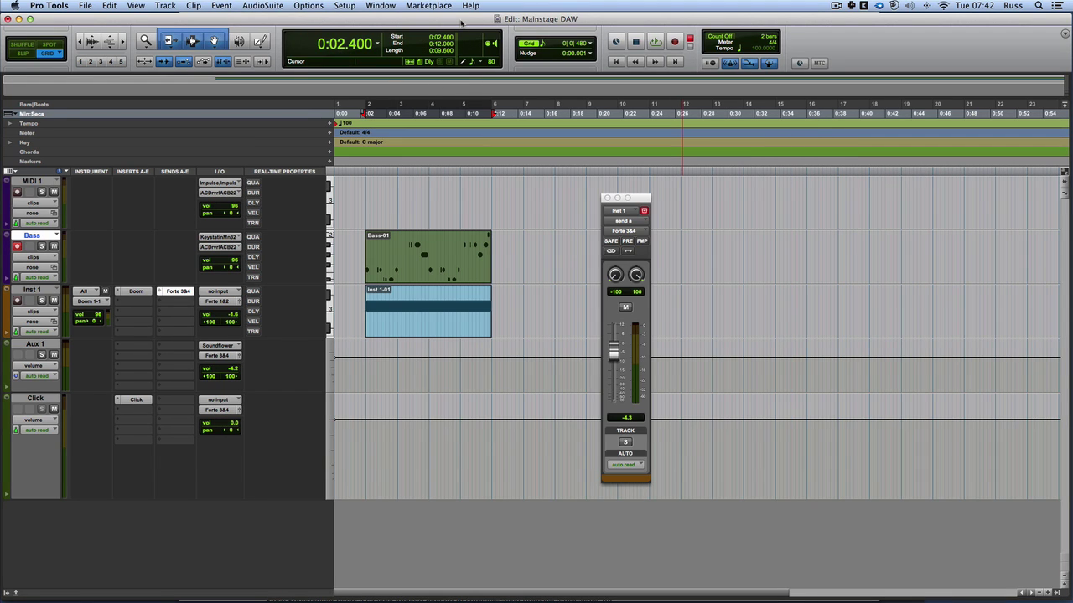
# View the Soundflower page on cycling74.com in Safari, then close the Safari window.
pyautogui.press('super+Tab')
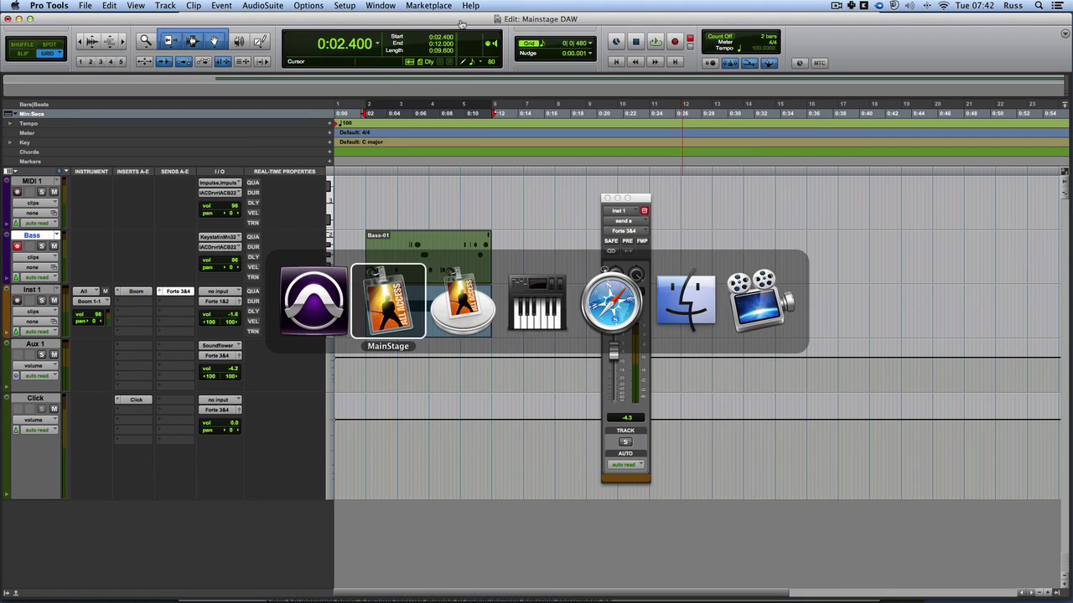
pyautogui.press('super+Tab')
pyautogui.press('super+Tab')
pyautogui.press('super+Tab')
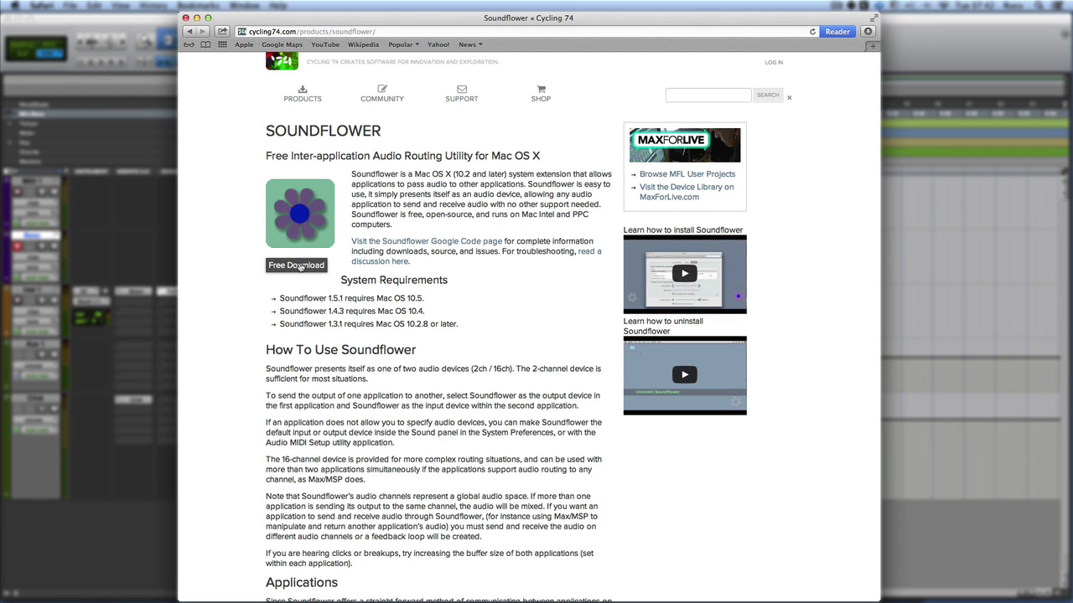
pyautogui.click(185, 18)
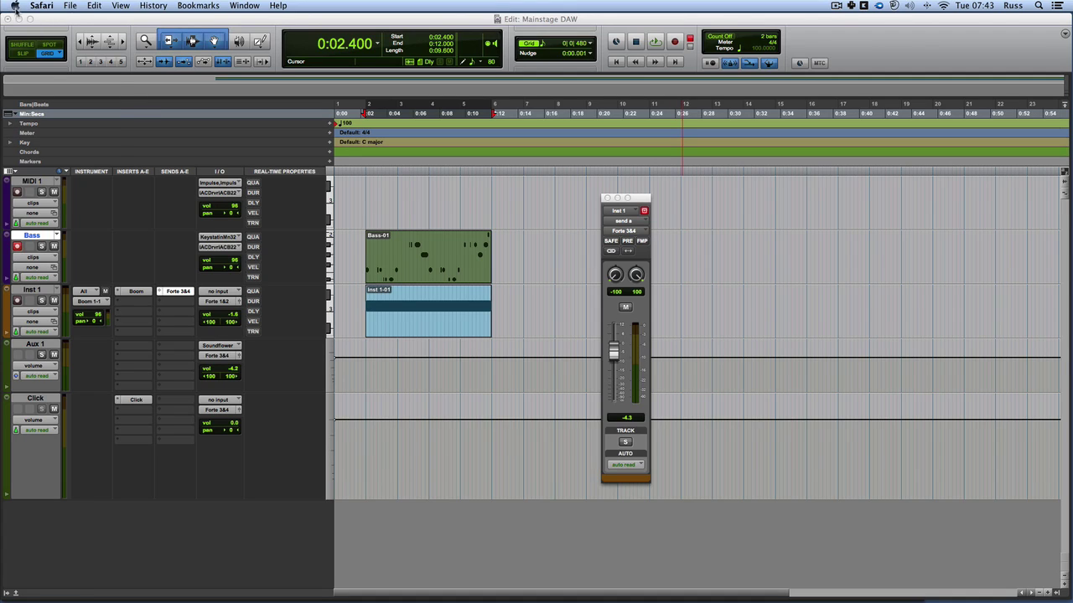
pyautogui.click(15, 6)
pyautogui.click(56, 57)
pyautogui.click(564, 128)
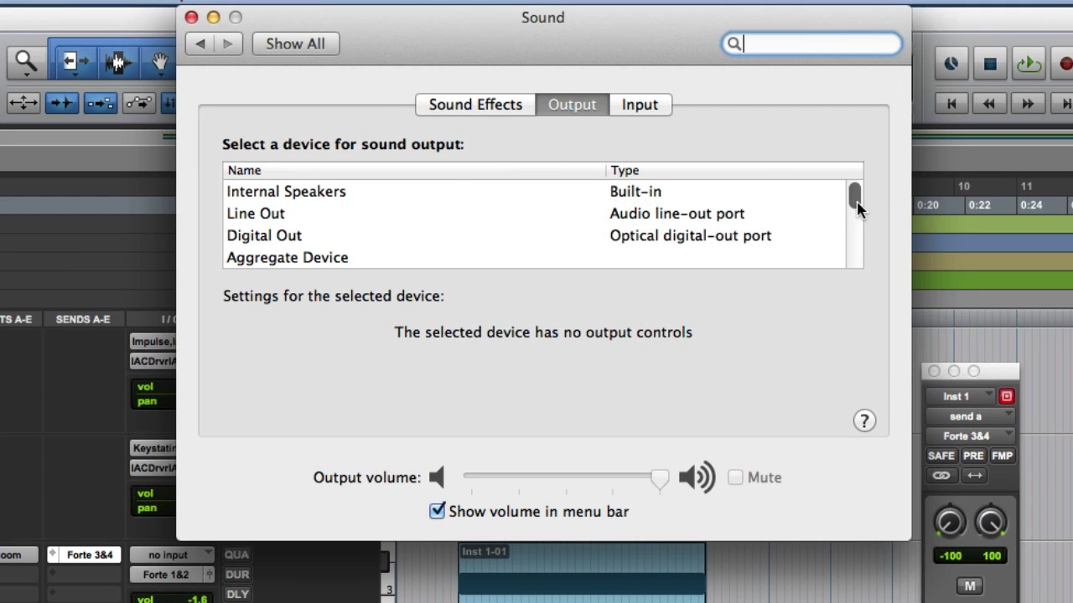
pyautogui.moveTo(857, 210); pyautogui.dragTo(851, 255)
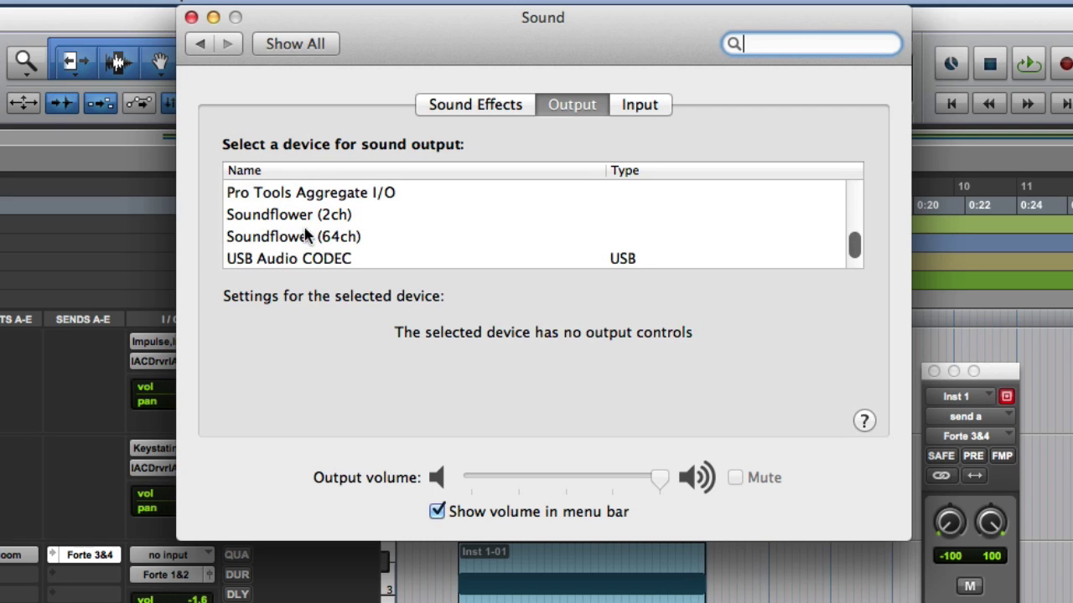
pyautogui.click(191, 17)
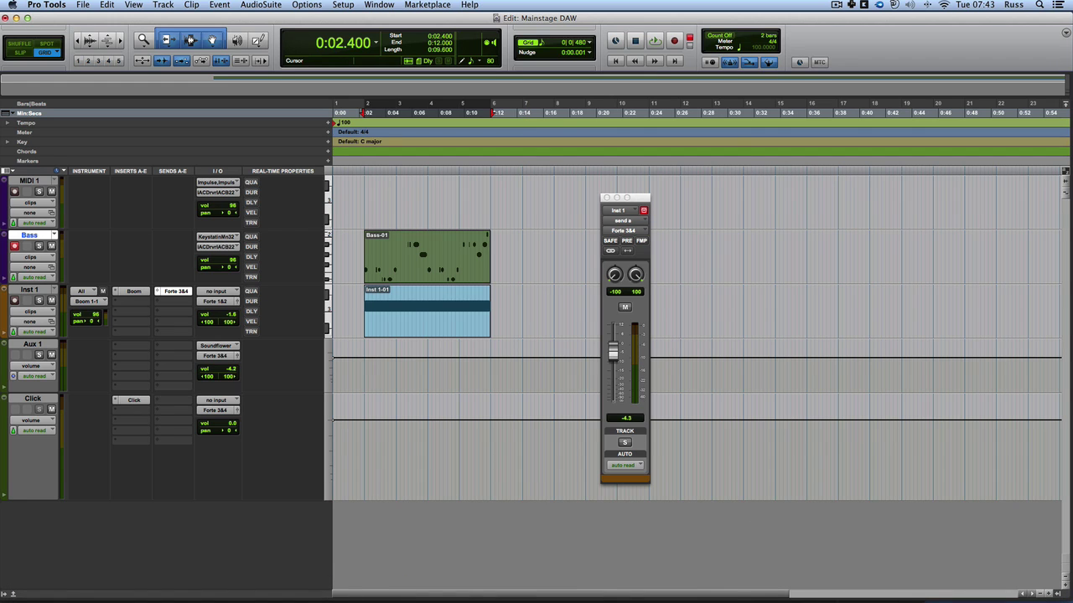
# Launch Audio MIDI Setup, show the Audio Devices window, and scroll to the Mainstage DAW aggregate.
pyautogui.click(839, 593)
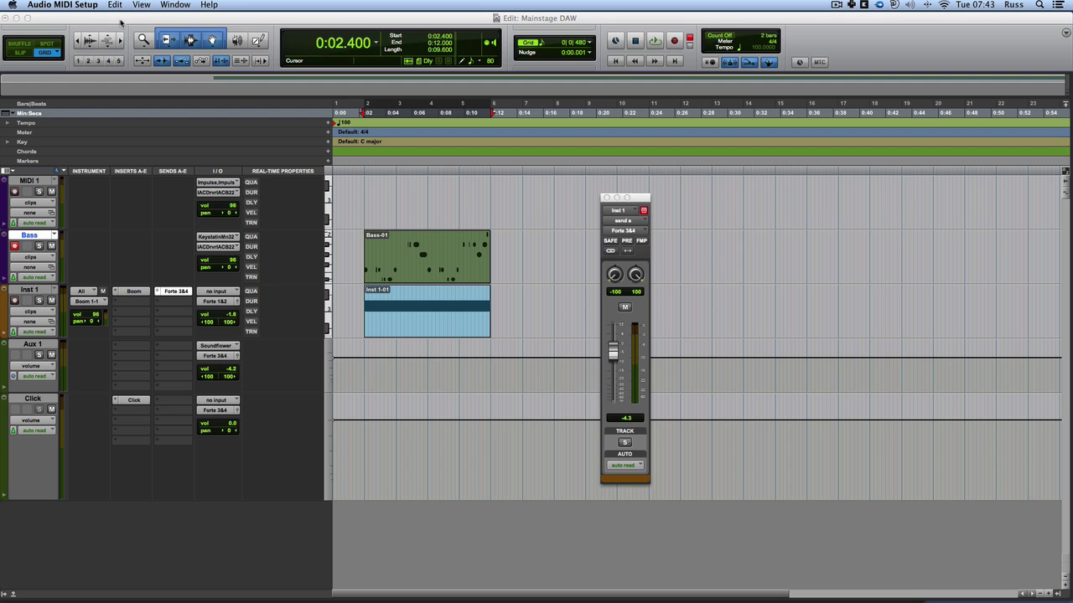
pyautogui.click(174, 5)
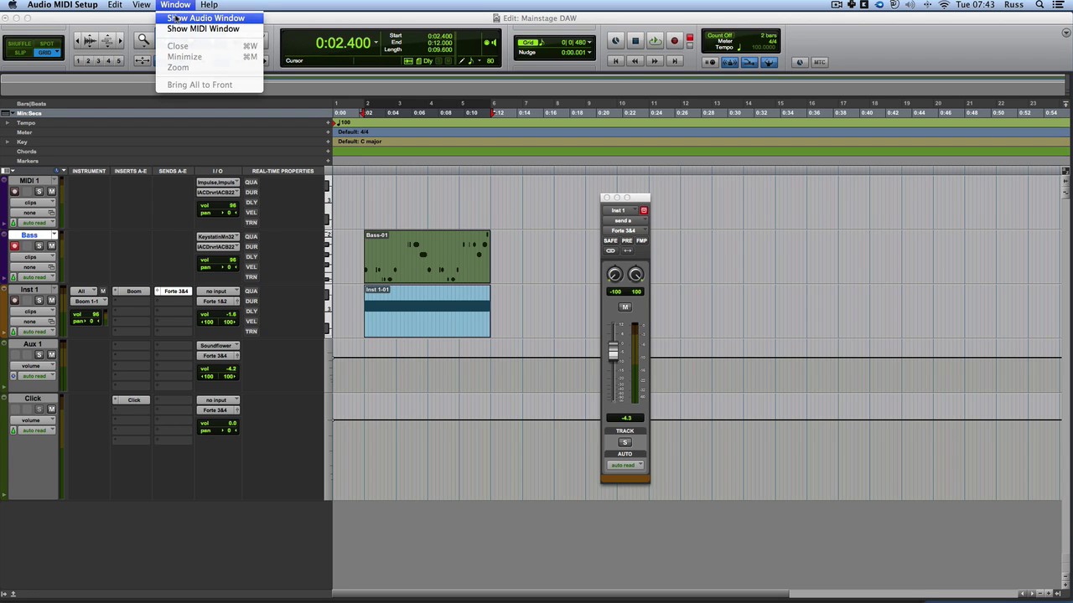
pyautogui.click(201, 20)
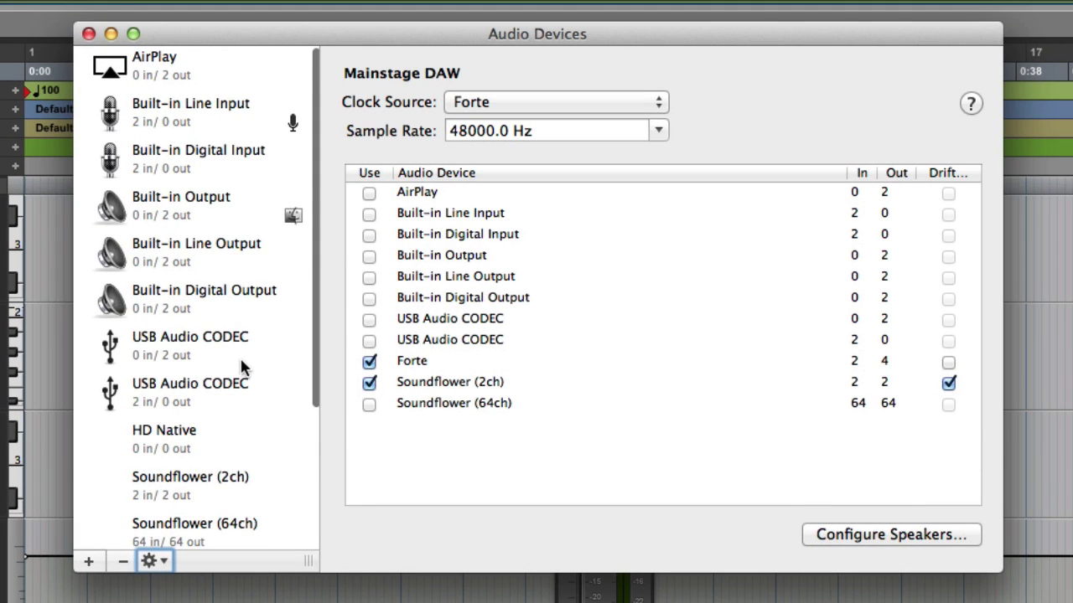
pyautogui.scroll(-5, 240, 356)
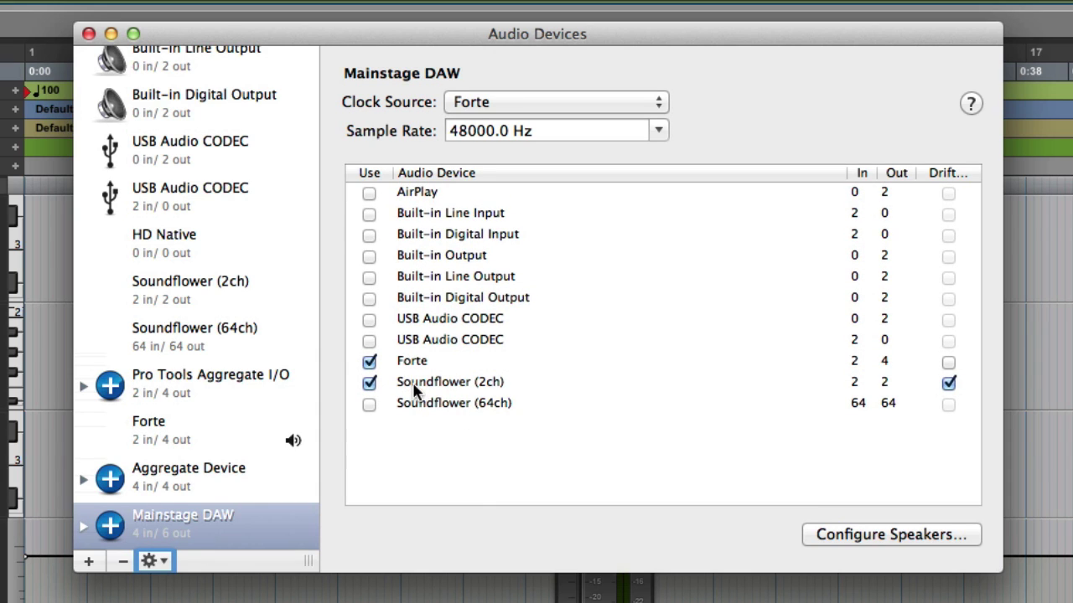
# Create a trial aggregate device combining Forte and Soundflower (2ch).
pyautogui.click(89, 561)
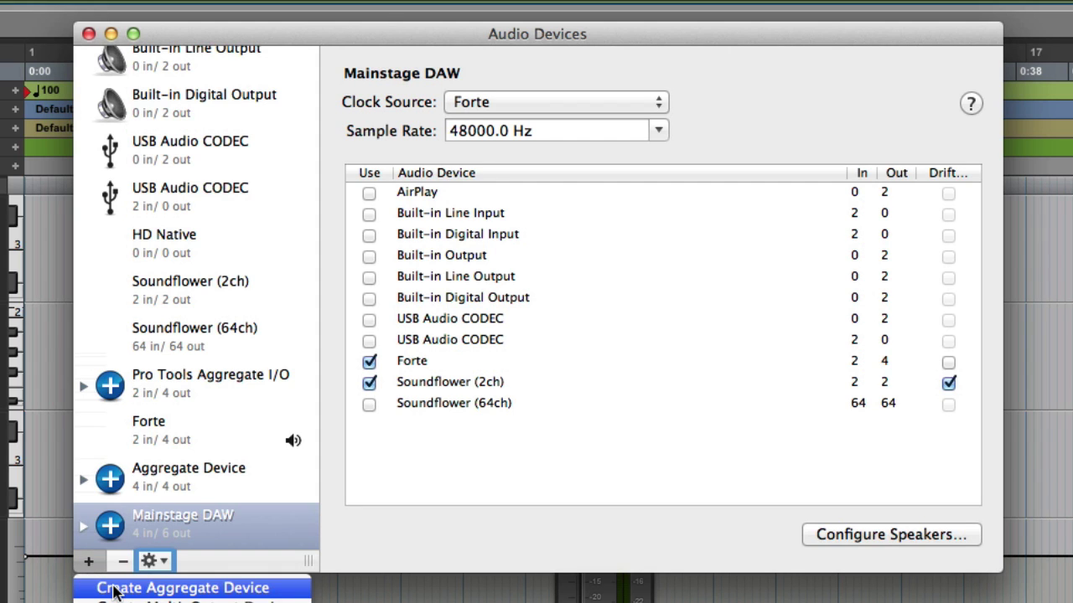
pyautogui.click(115, 588)
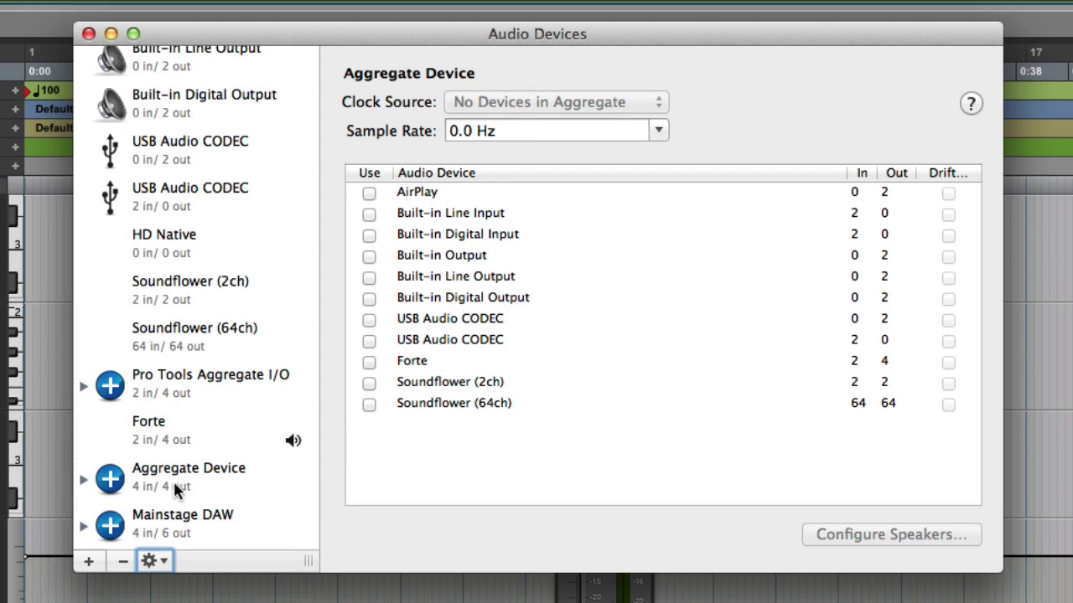
pyautogui.scroll(-3, 191, 461)
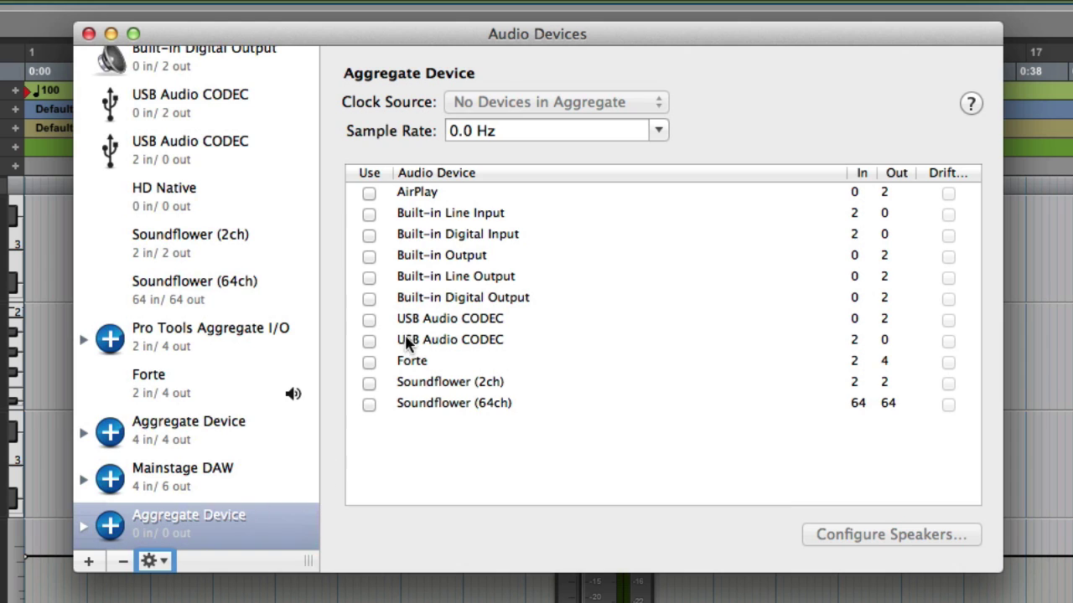
pyautogui.click(368, 365)
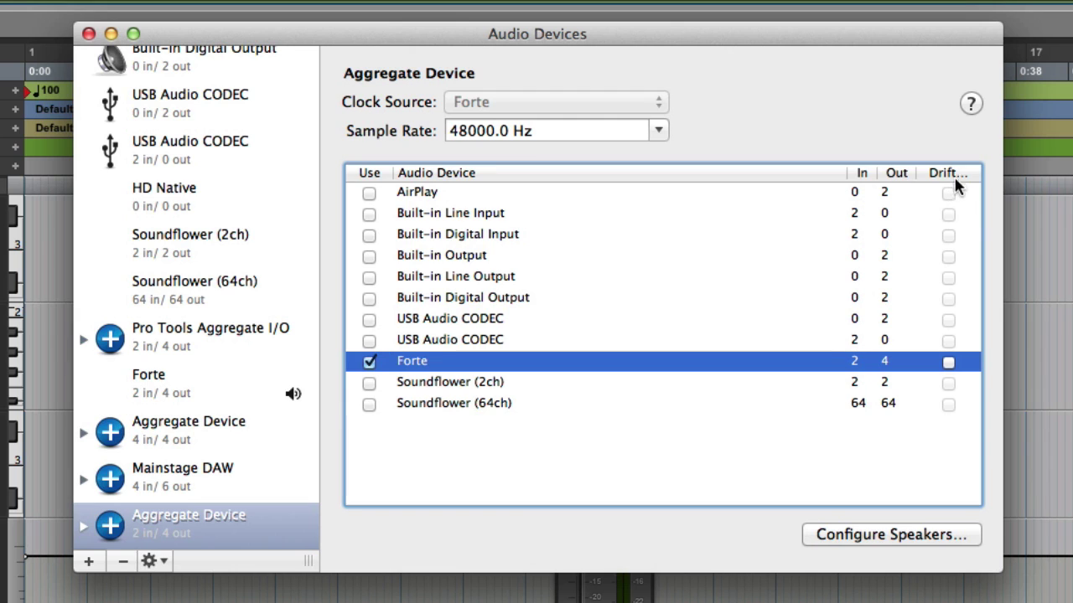
pyautogui.moveTo(1000, 217); pyautogui.dragTo(1057, 209)
pyautogui.click(369, 383)
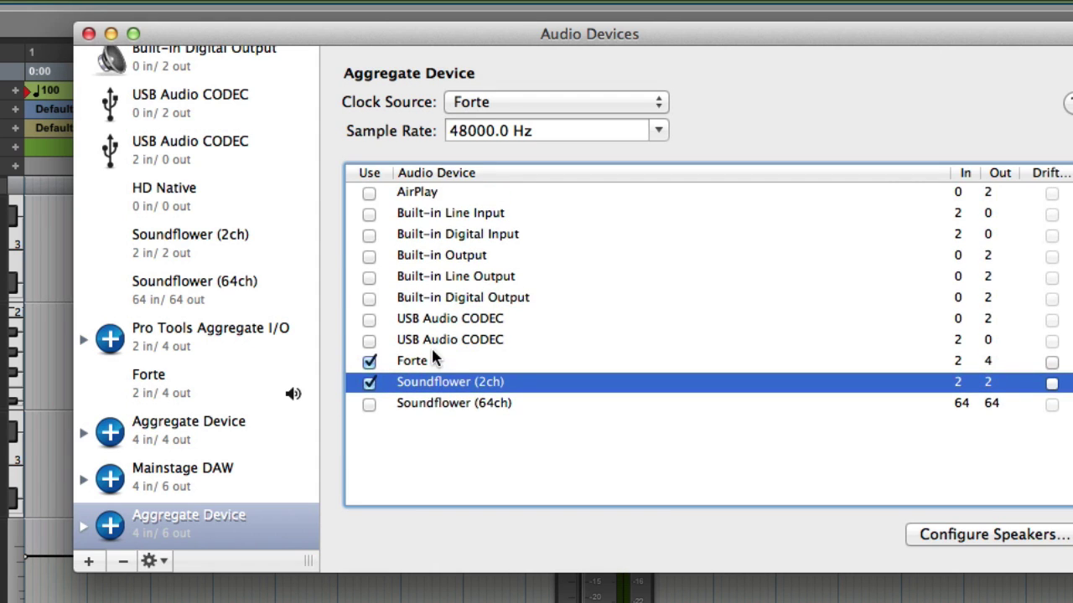
# Keep its sample rate at 48000 Hz, delete the trial aggregate, and select Mainstage DAW.
pyautogui.click(658, 131)
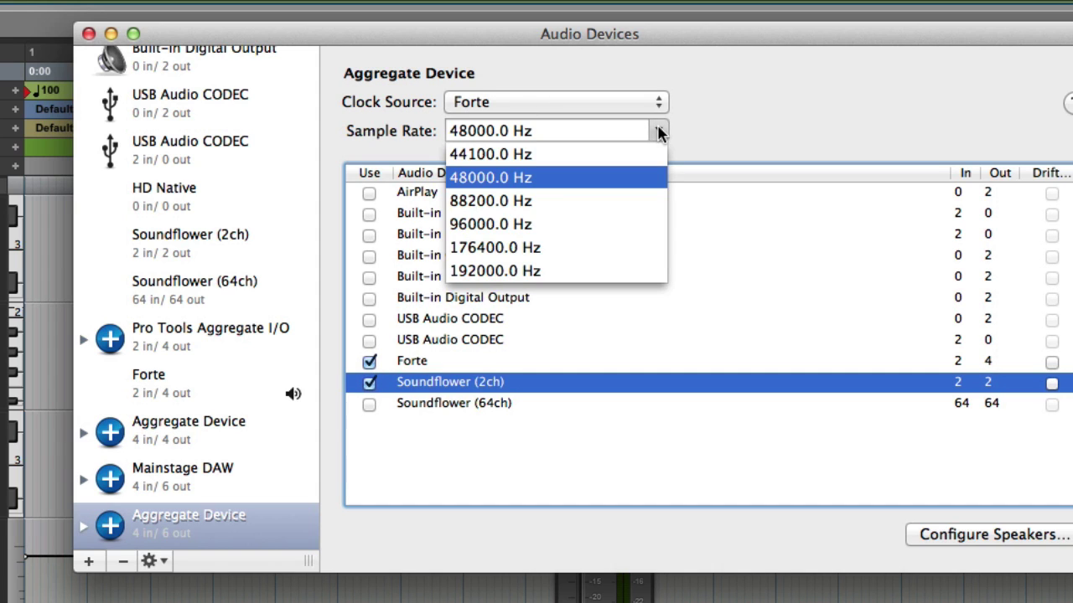
pyautogui.click(753, 134)
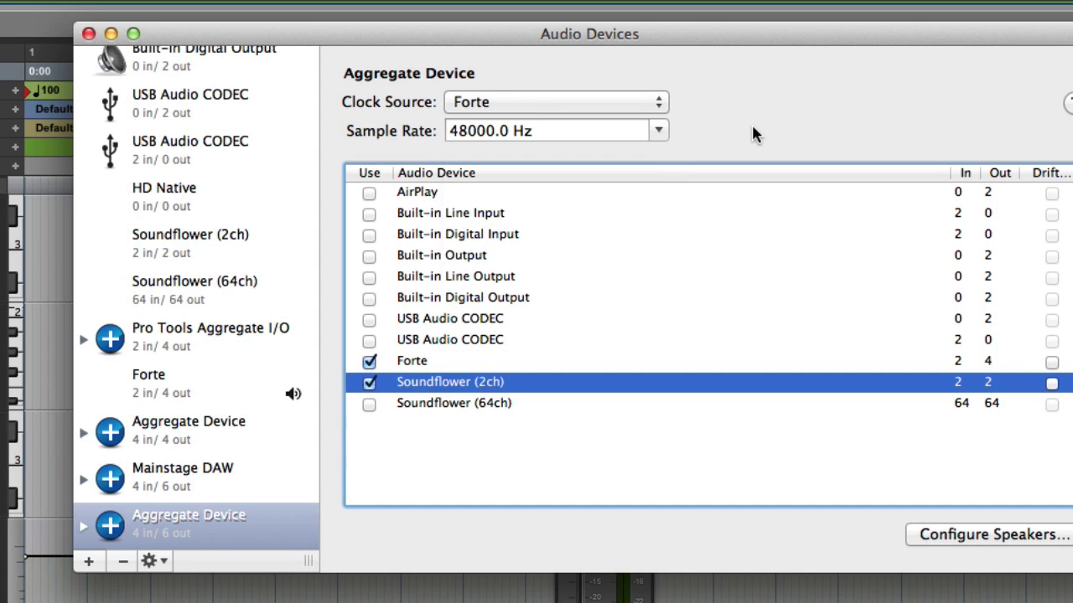
pyautogui.click(121, 568)
pyautogui.click(173, 517)
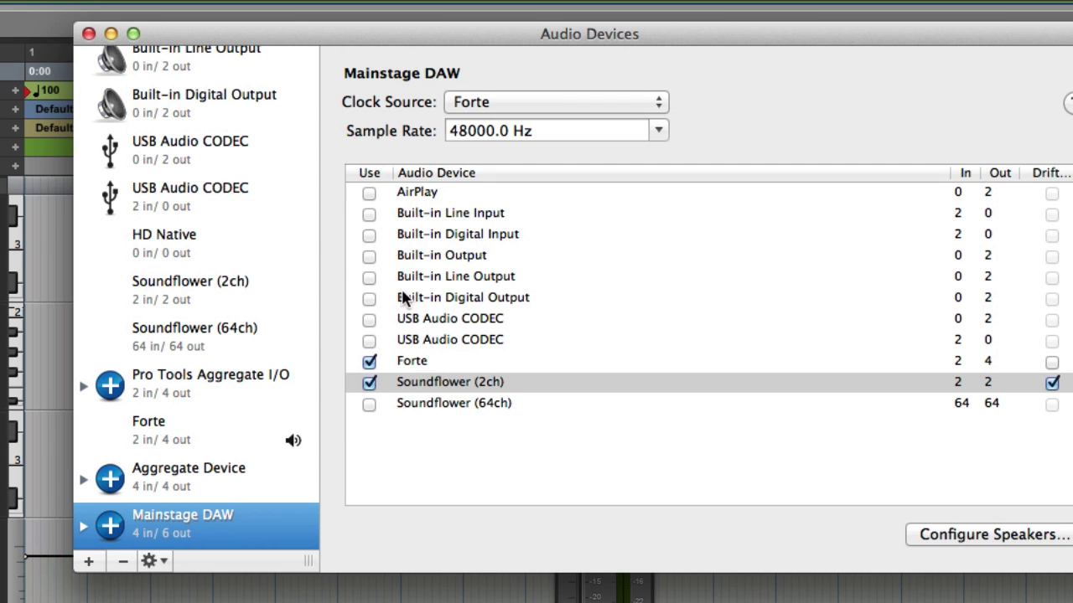
# Close Audio Devices and confirm Pro Tools' Playback Engine stays on the Mainstage DAW device.
pyautogui.click(88, 35)
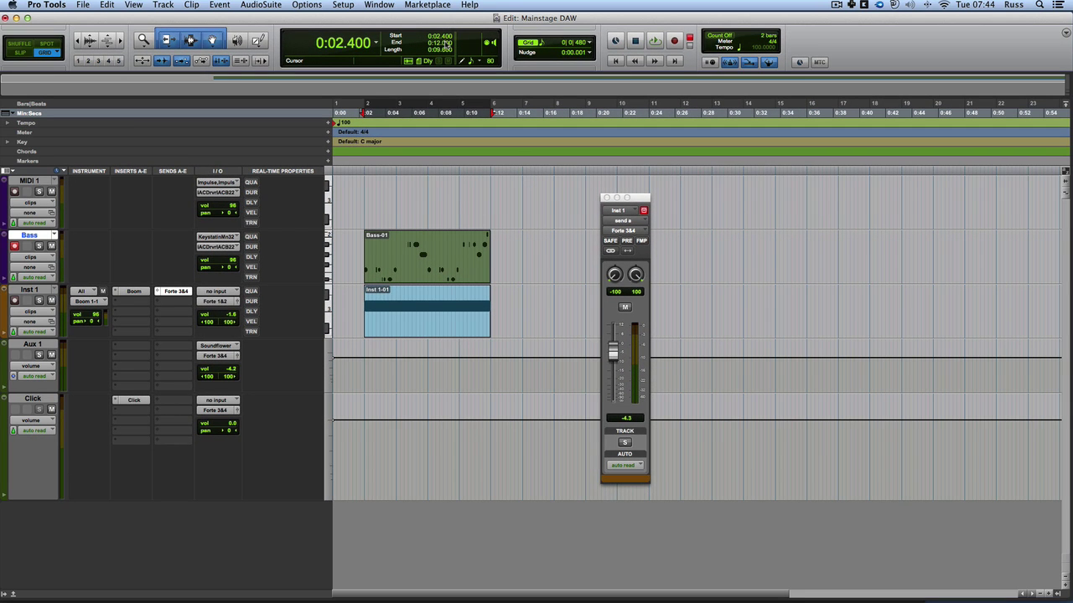
pyautogui.click(351, 5)
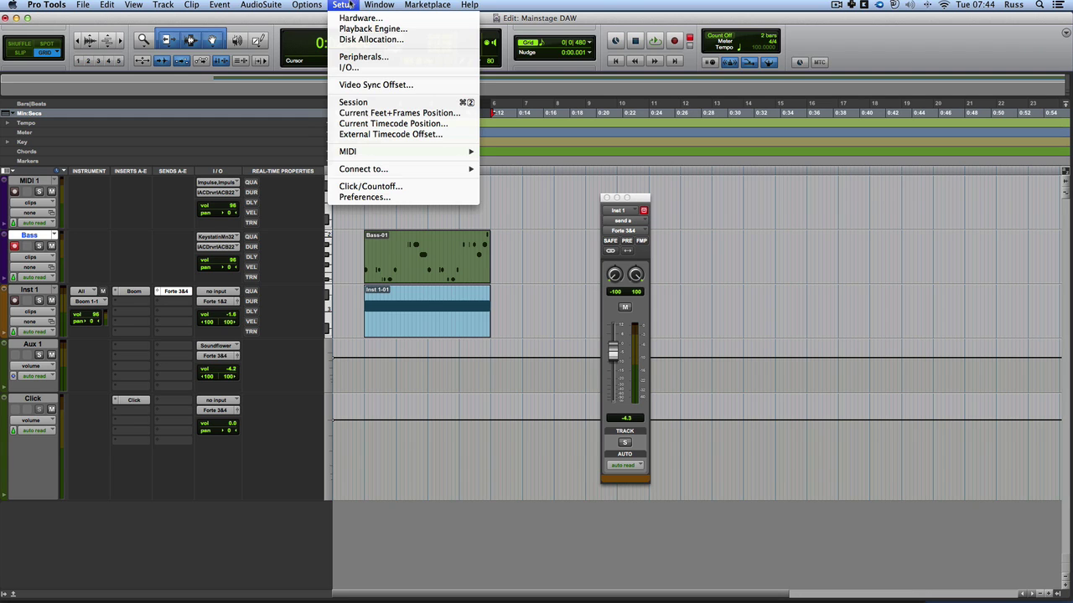
pyautogui.click(369, 29)
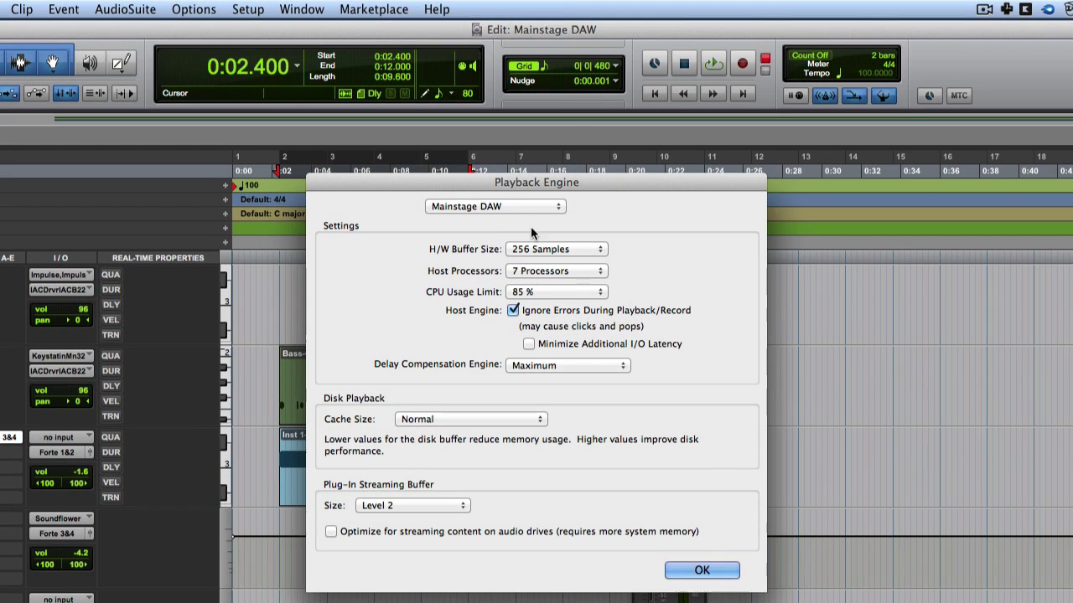
pyautogui.click(518, 206)
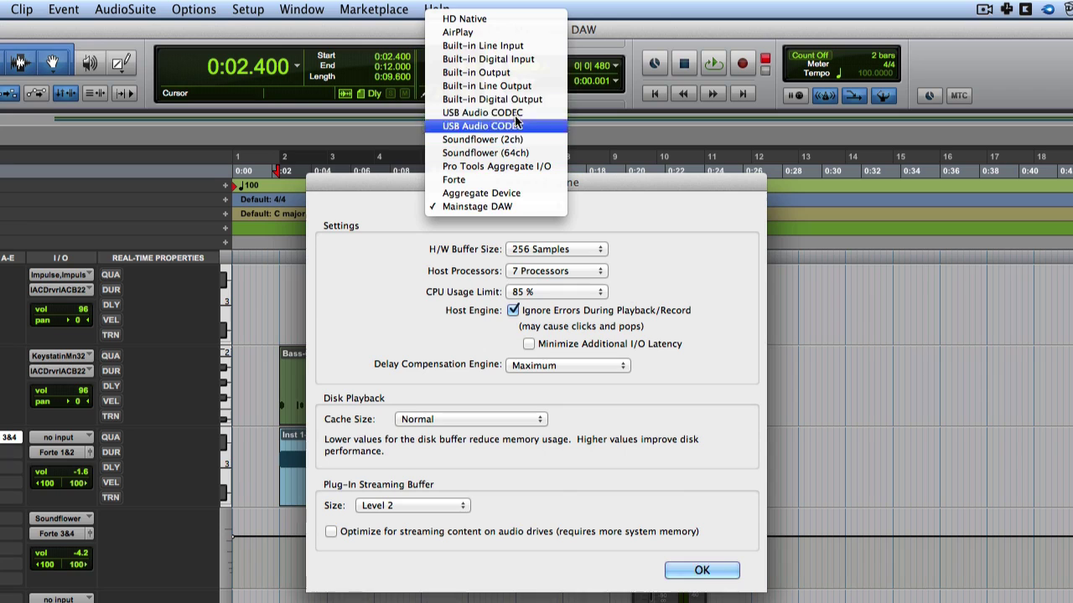
pyautogui.click(506, 207)
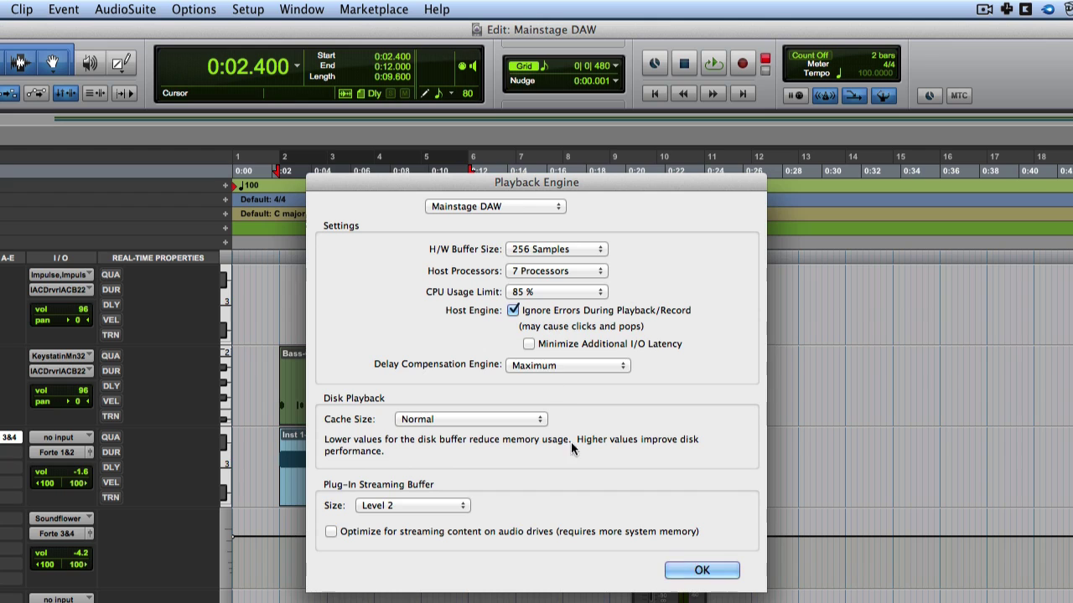
pyautogui.click(701, 570)
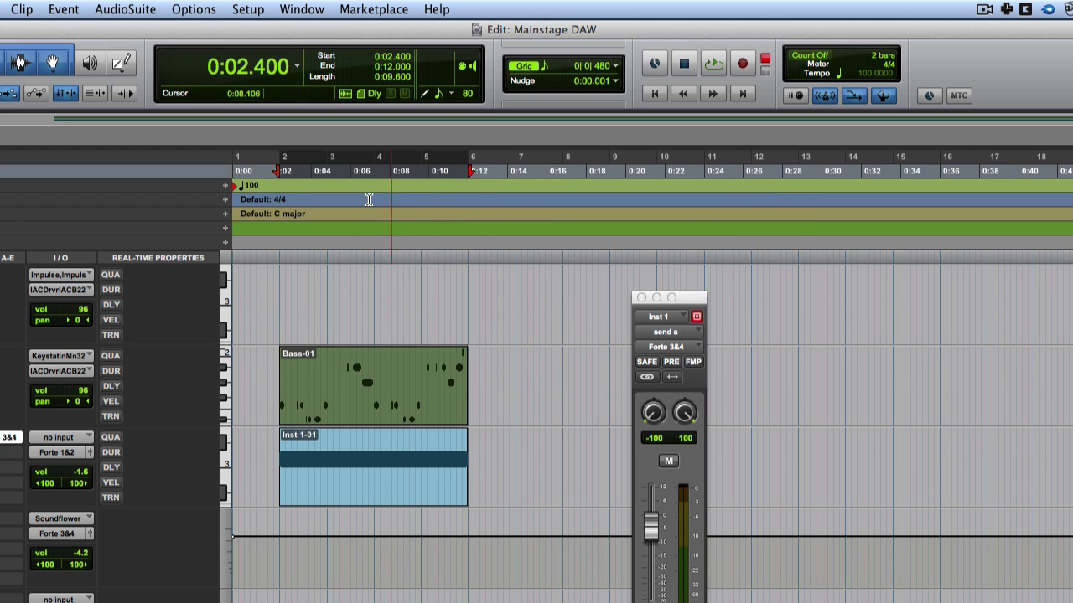
# Review the Input and Output paths in I/O Setup, including the Soundflower input, then close it.
pyautogui.click(302, 10)
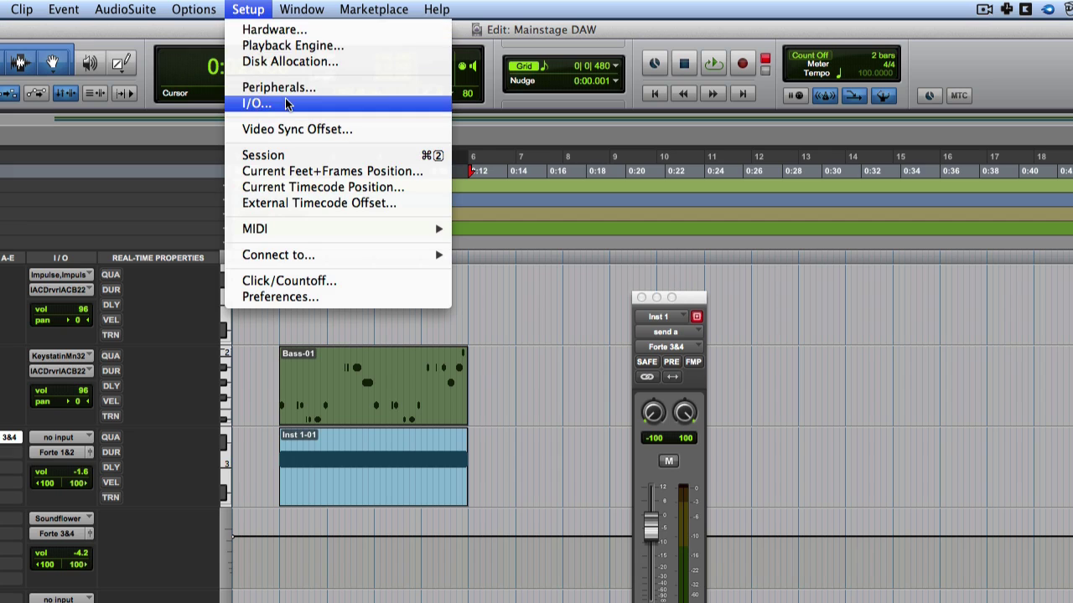
pyautogui.click(284, 103)
pyautogui.click(391, 152)
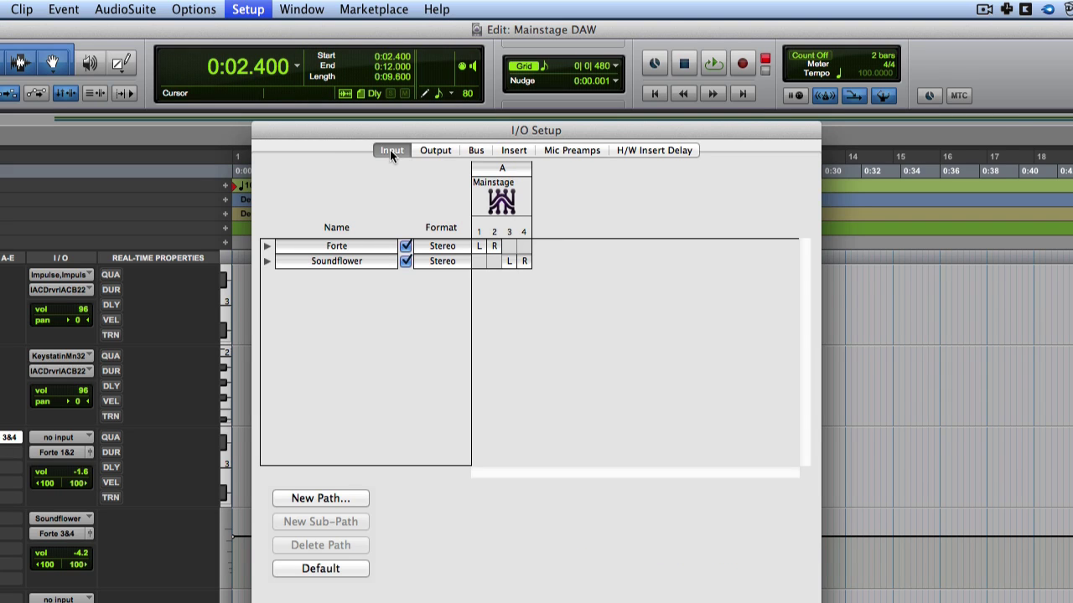
pyautogui.click(432, 147)
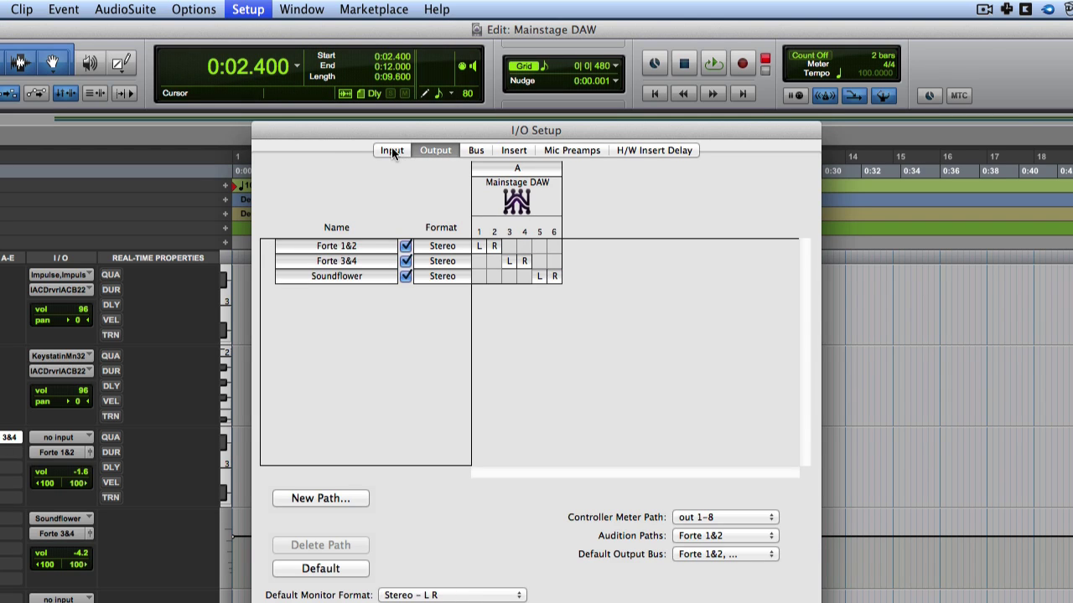
pyautogui.click(391, 149)
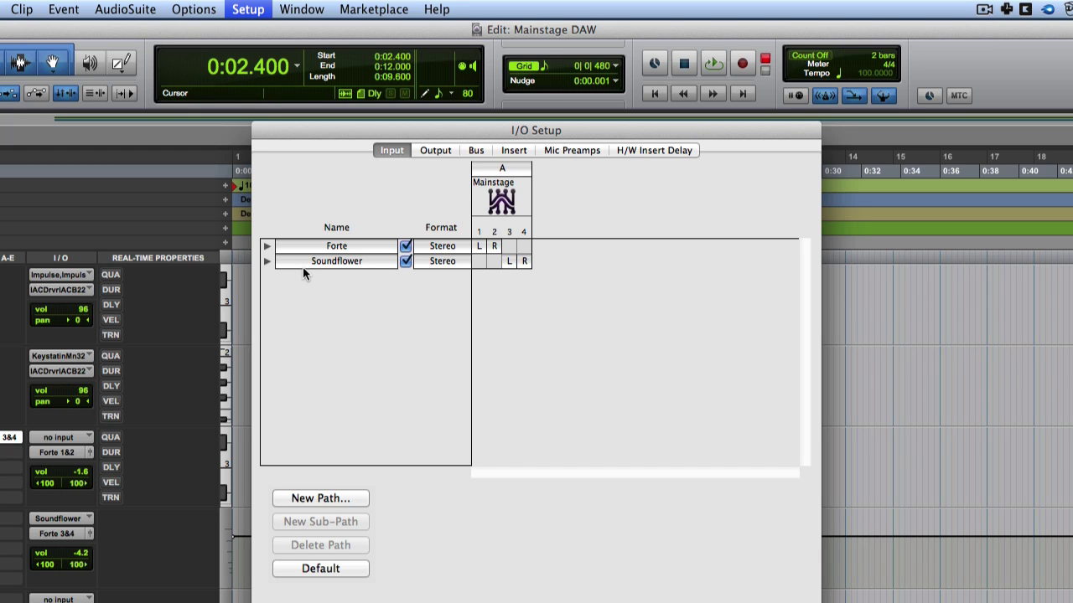
pyautogui.doubleClick(349, 259)
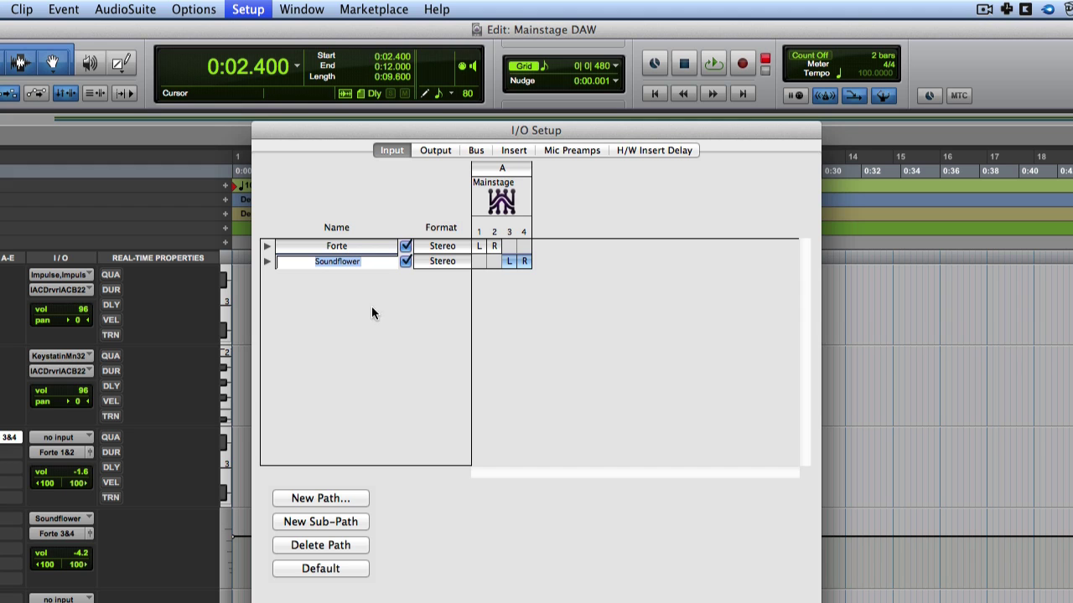
pyautogui.press('Return')
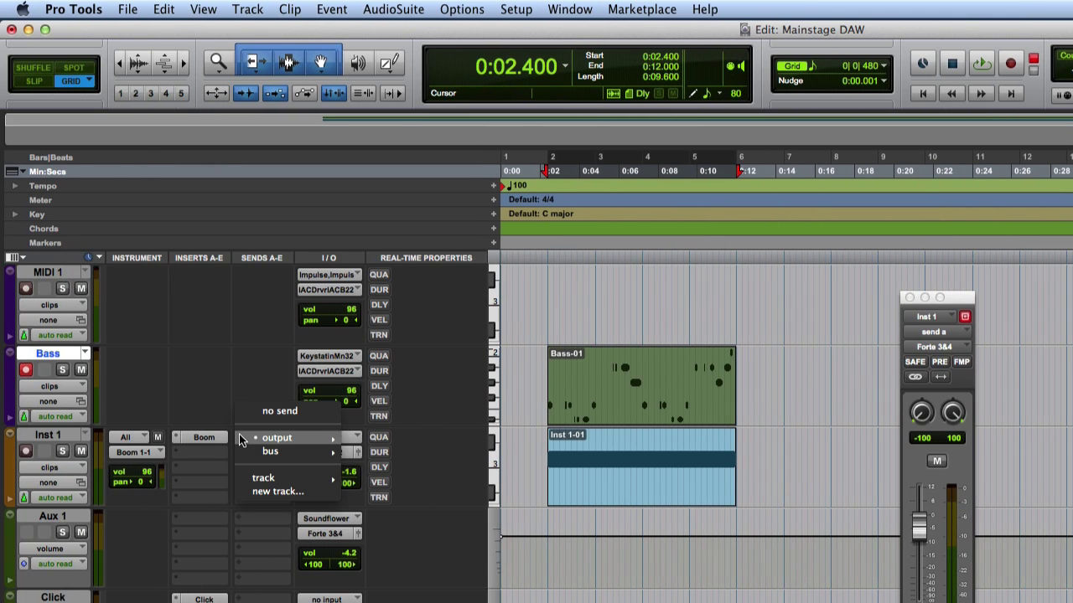
# Route Inst 1's send A to Forte 3&4, then switch to Audio MIDI Setup.
pyautogui.click(99, 437)
pyautogui.moveTo(109, 437)
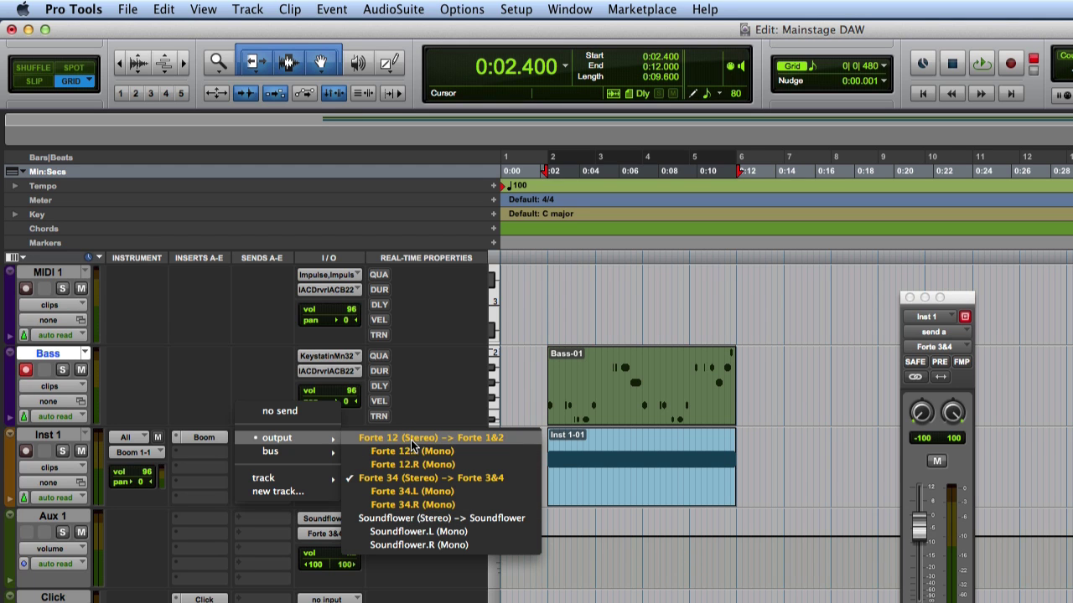
pyautogui.click(431, 477)
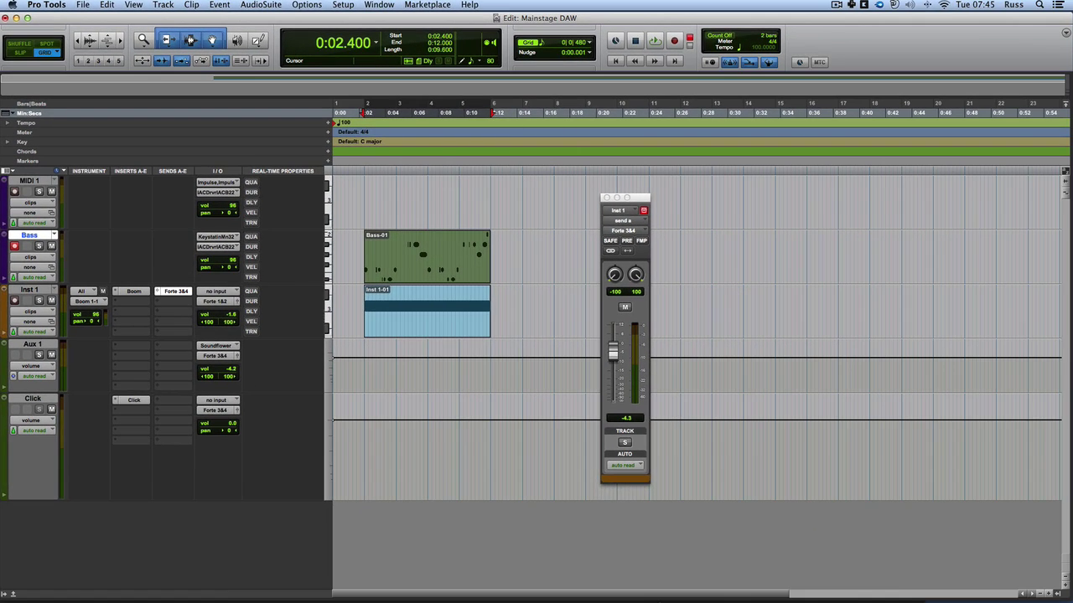
pyautogui.moveTo(651, 584)
pyautogui.click(838, 587)
pyautogui.click(161, 7)
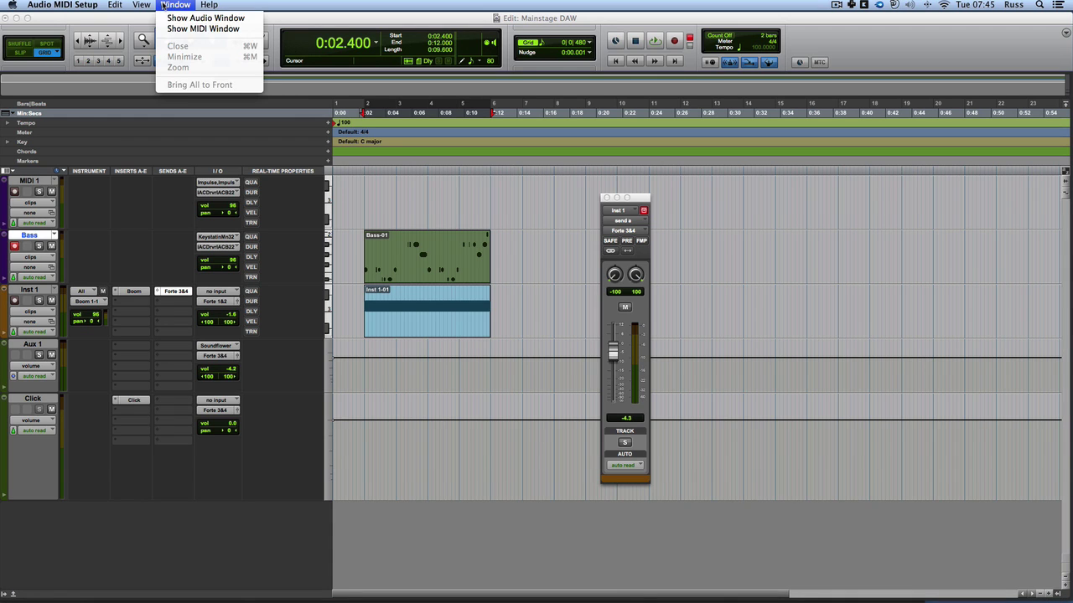
pyautogui.click(182, 30)
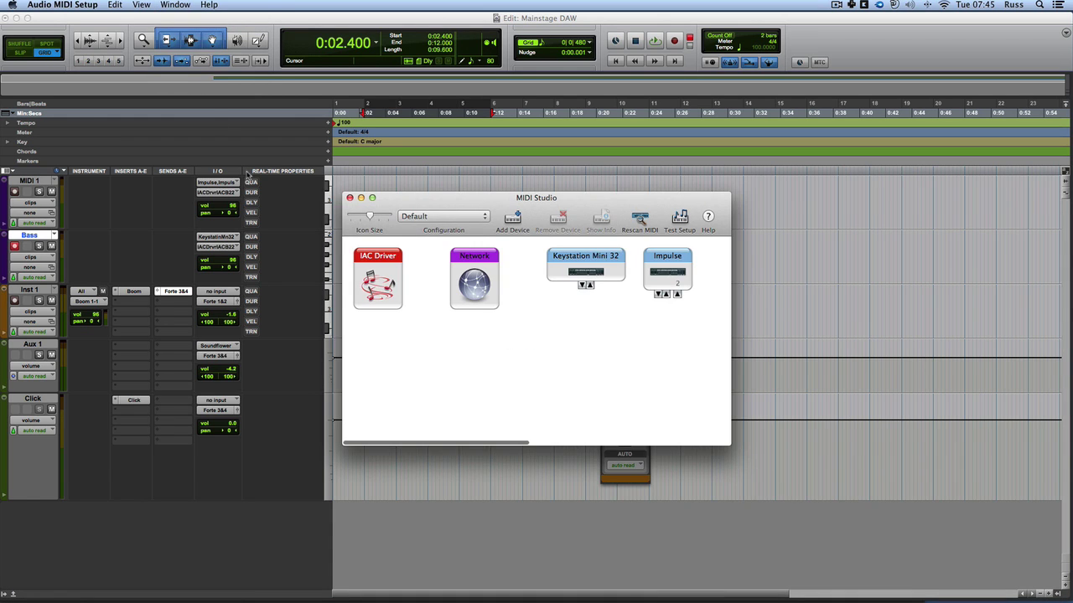
pyautogui.click(387, 255)
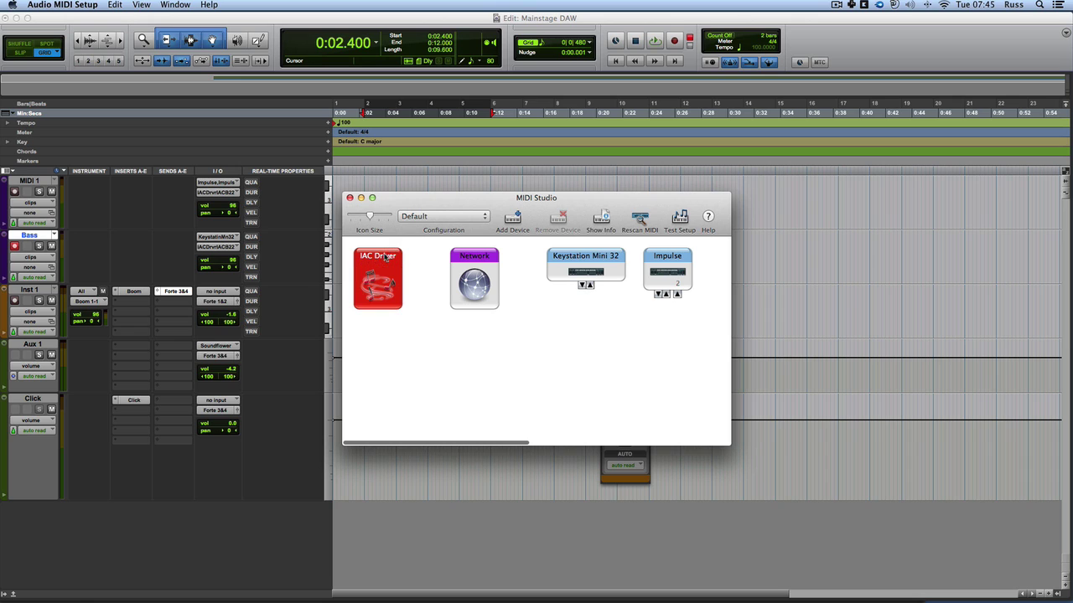
pyautogui.doubleClick(391, 300)
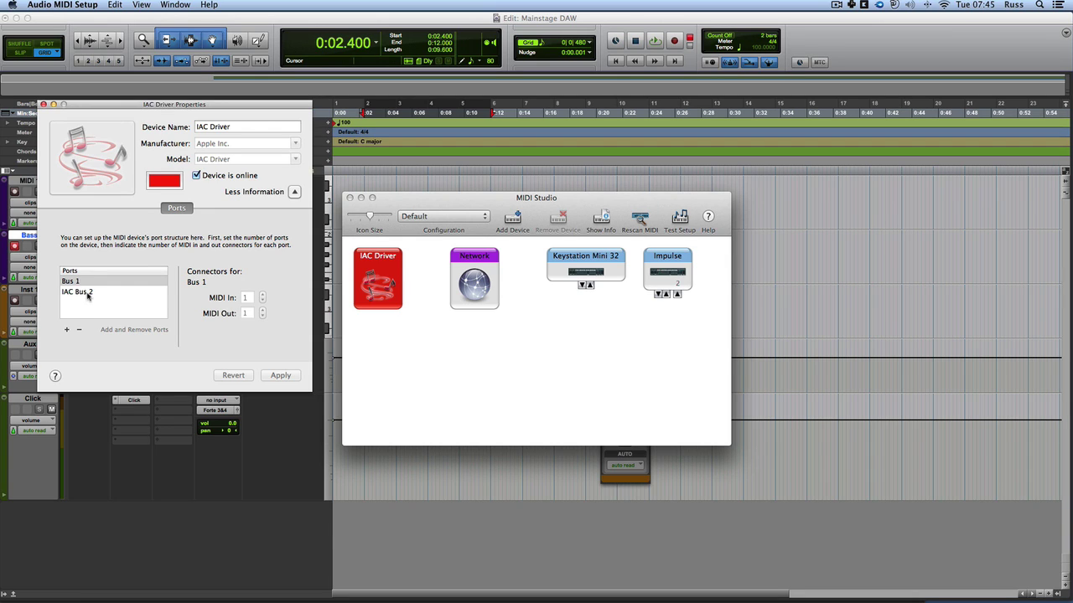
pyautogui.click(44, 104)
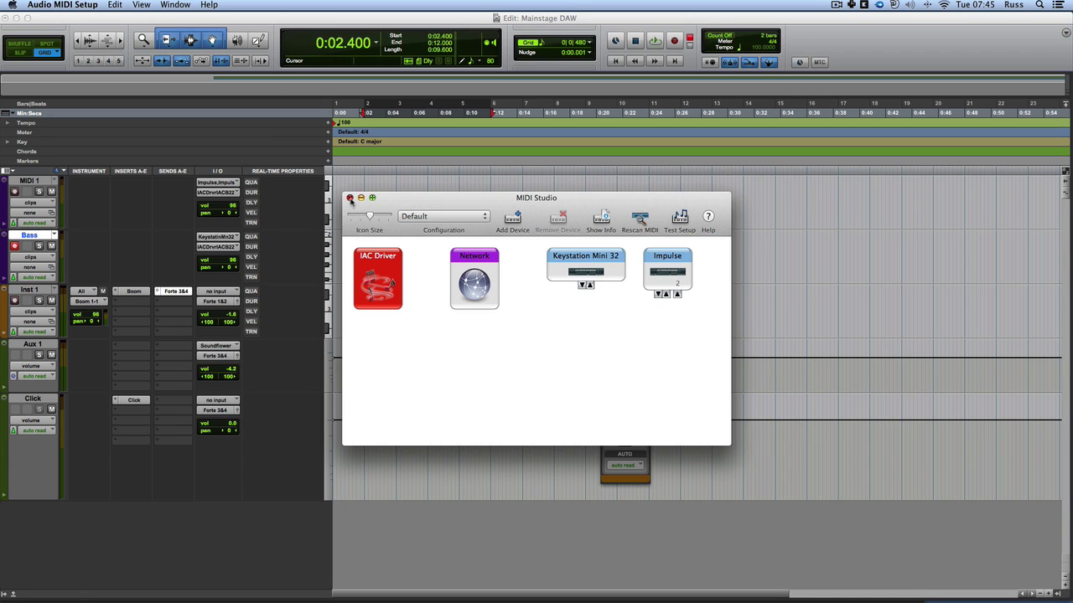
pyautogui.click(350, 198)
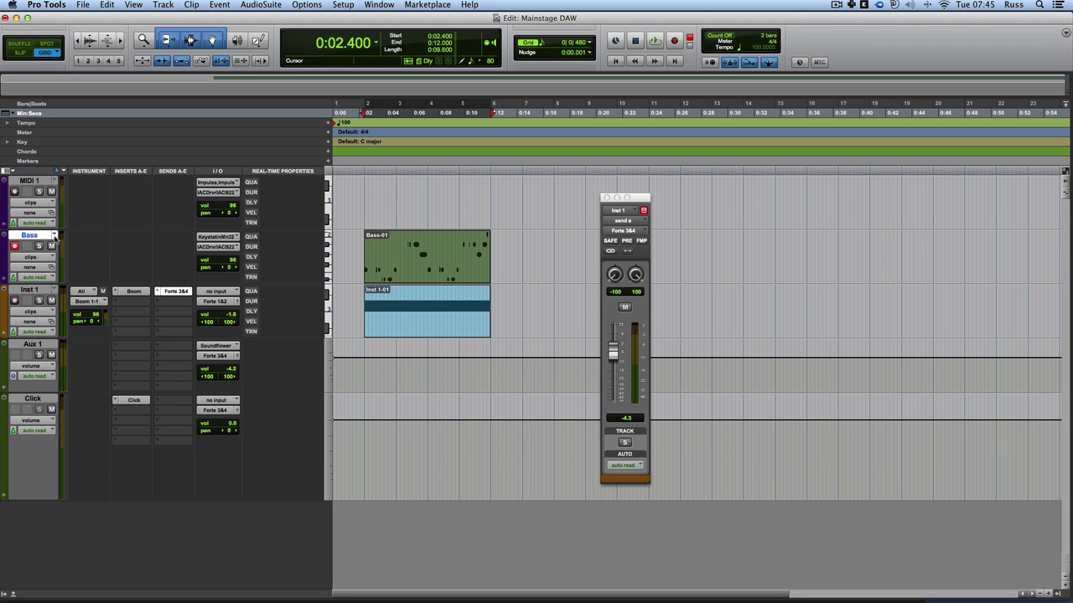
# Route the Bass track's MIDI input from the predefined Impulse keyboard, all channels.
pyautogui.click(216, 236)
pyautogui.moveTo(267, 241)
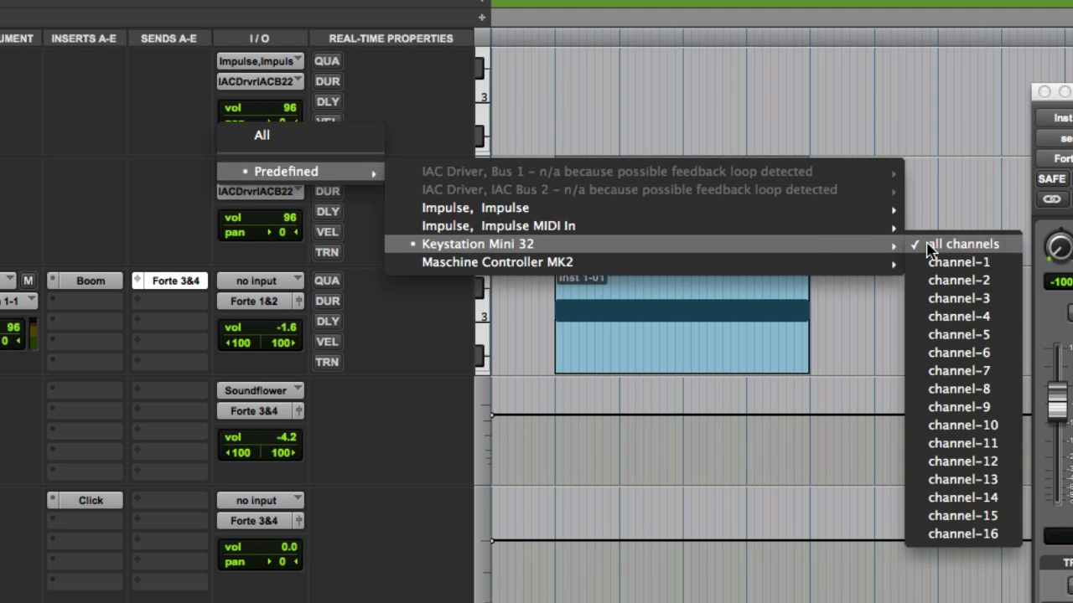
pyautogui.moveTo(684, 240)
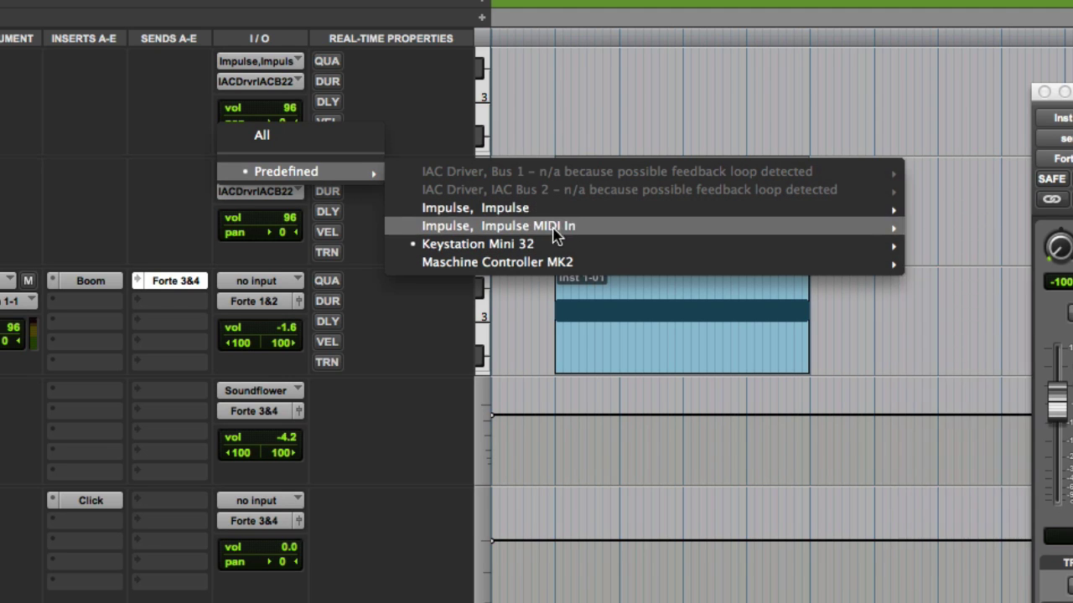
pyautogui.moveTo(558, 248)
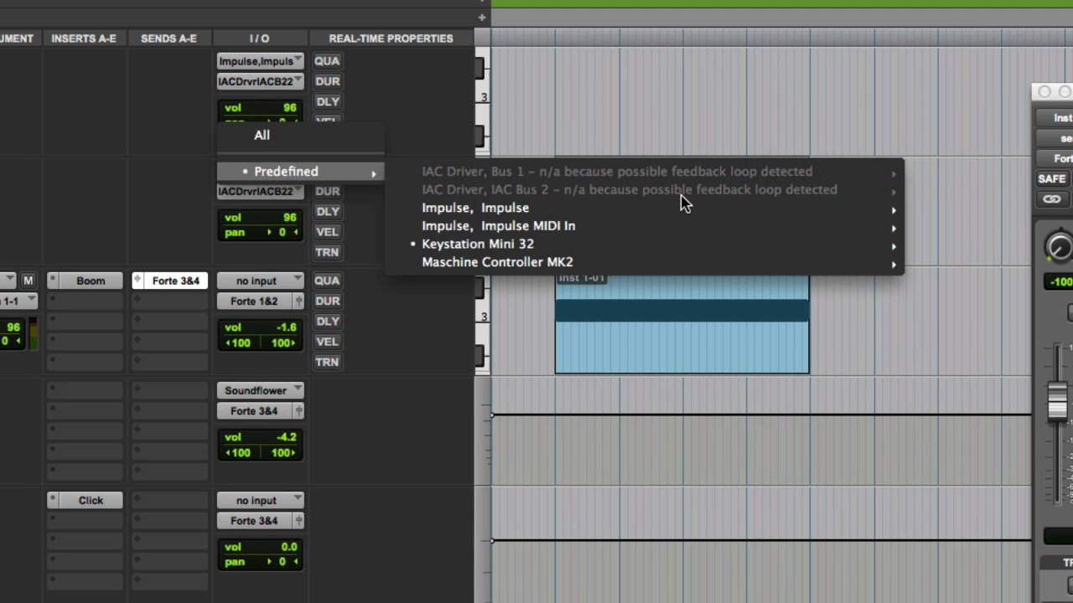
pyautogui.moveTo(558, 209)
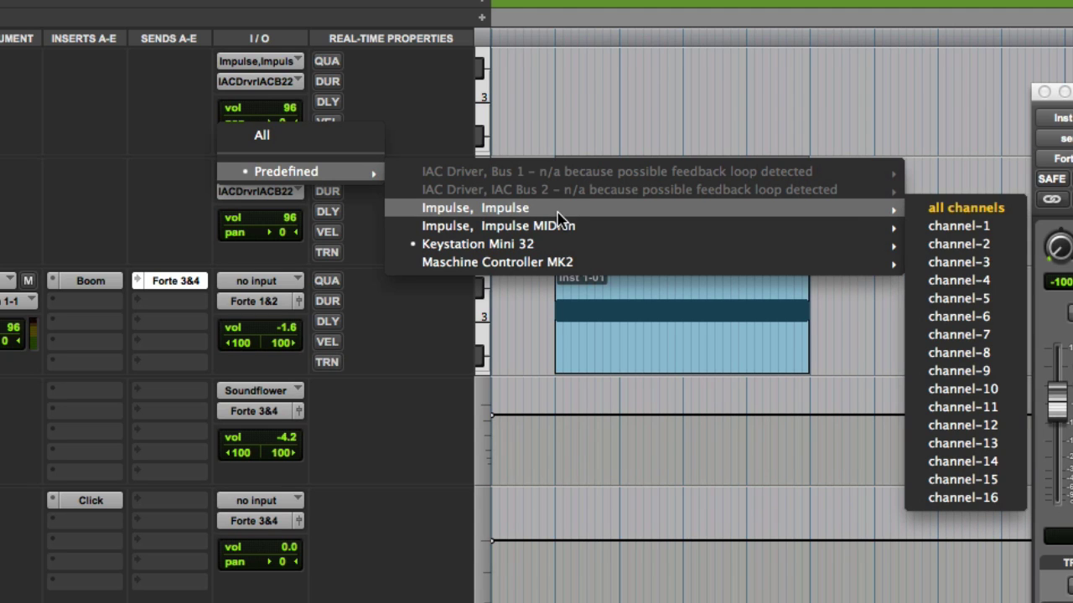
pyautogui.click(972, 208)
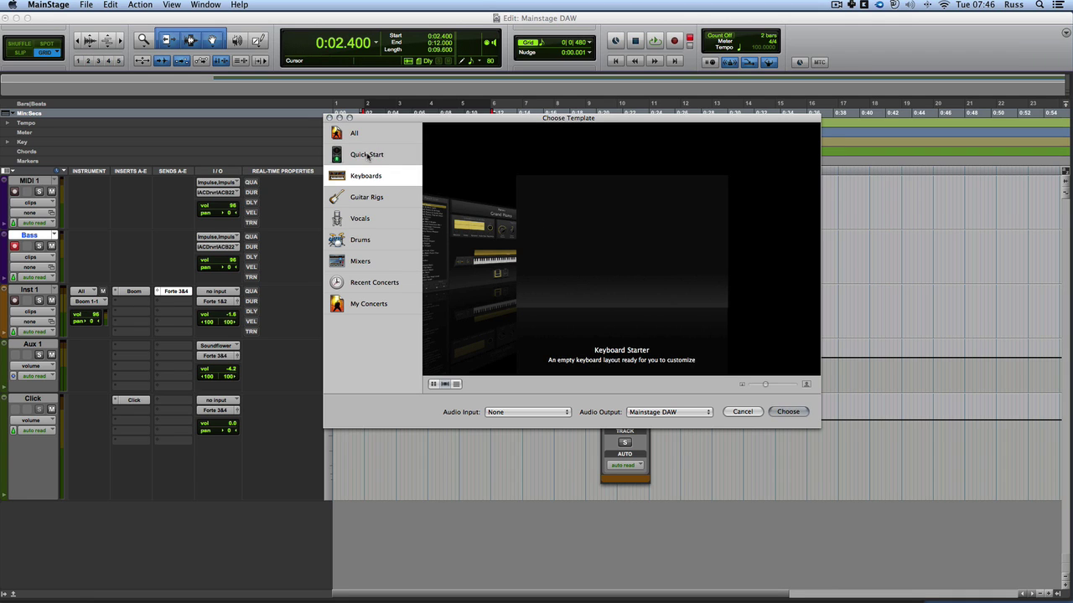
# Start a new MainStage concert from the Keyboard quick-start template and resize its window.
pyautogui.click(367, 155)
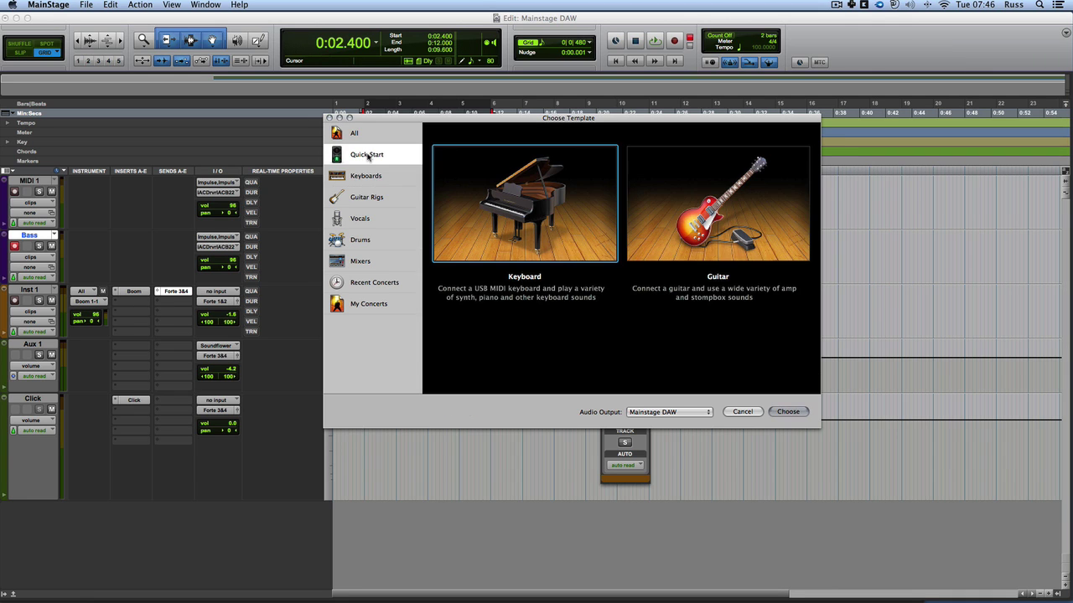
pyautogui.doubleClick(498, 195)
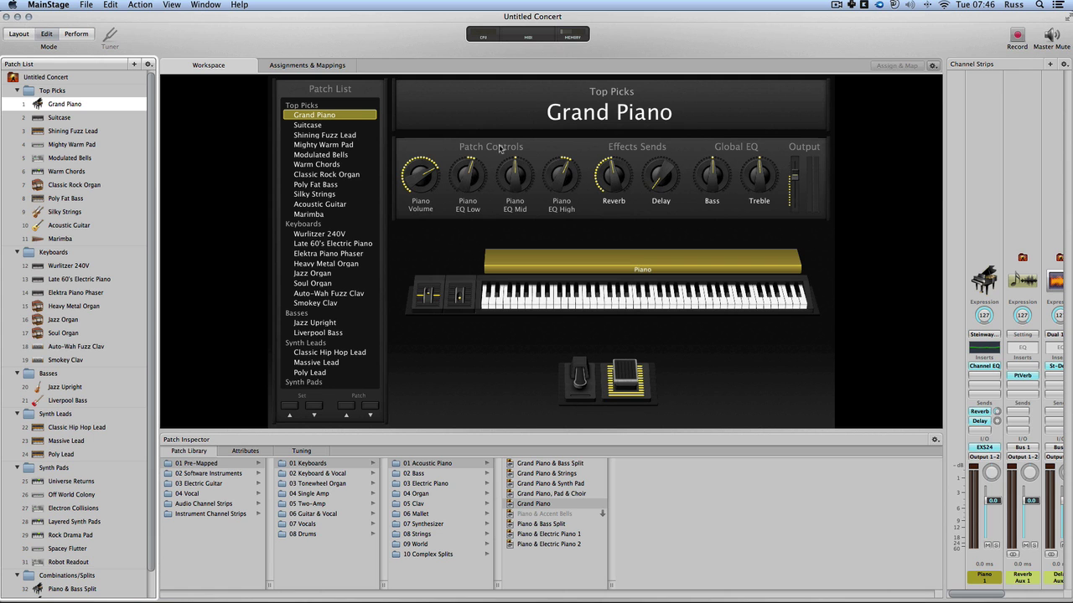
pyautogui.moveTo(1069, 597); pyautogui.dragTo(819, 460)
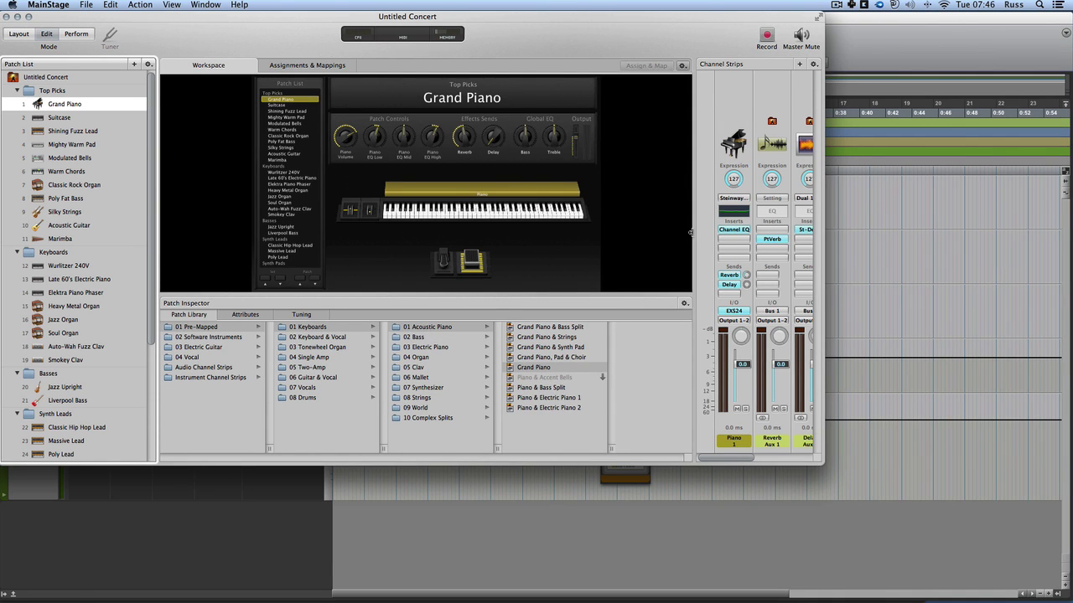
pyautogui.moveTo(691, 233); pyautogui.dragTo(521, 235)
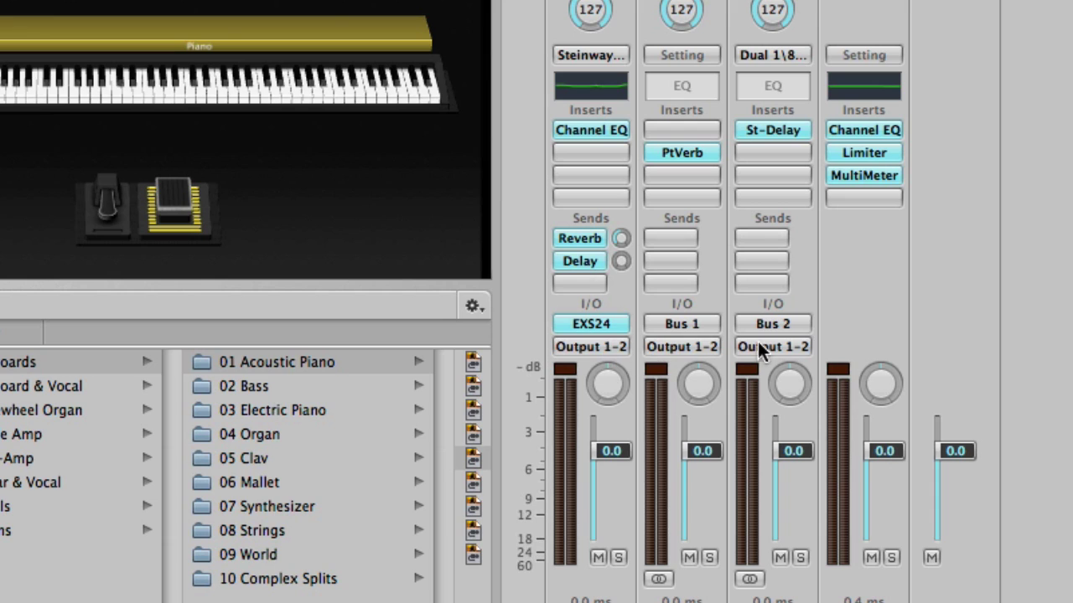
# Change all channel strip outputs from Output 1-2 to Output 5-6 using Change All on the Piano strip.
pyautogui.click(599, 343)
pyautogui.moveTo(614, 453)
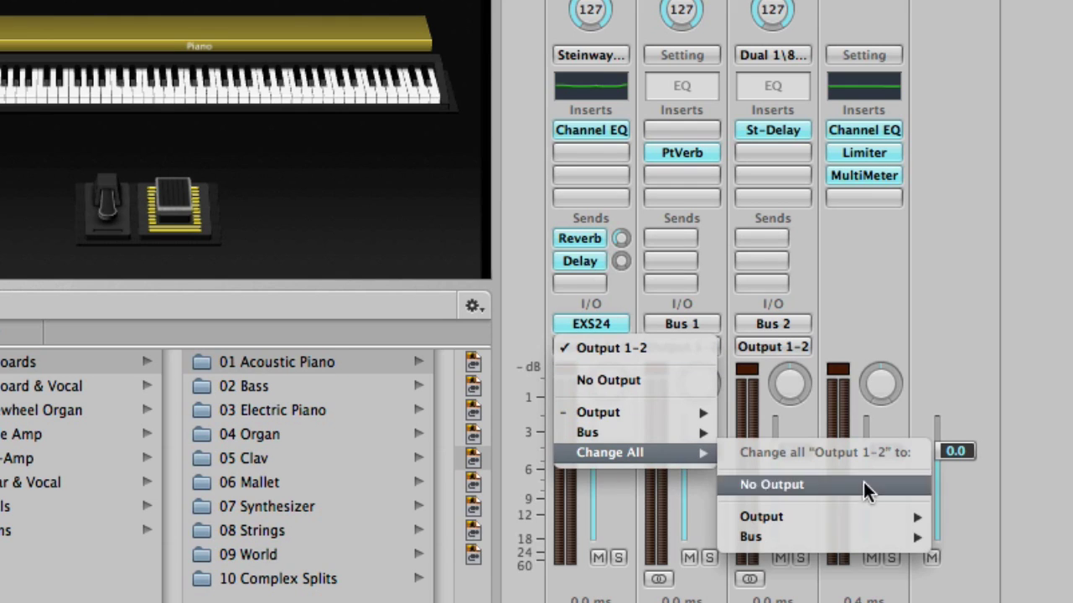
pyautogui.moveTo(847, 517)
pyautogui.click(991, 552)
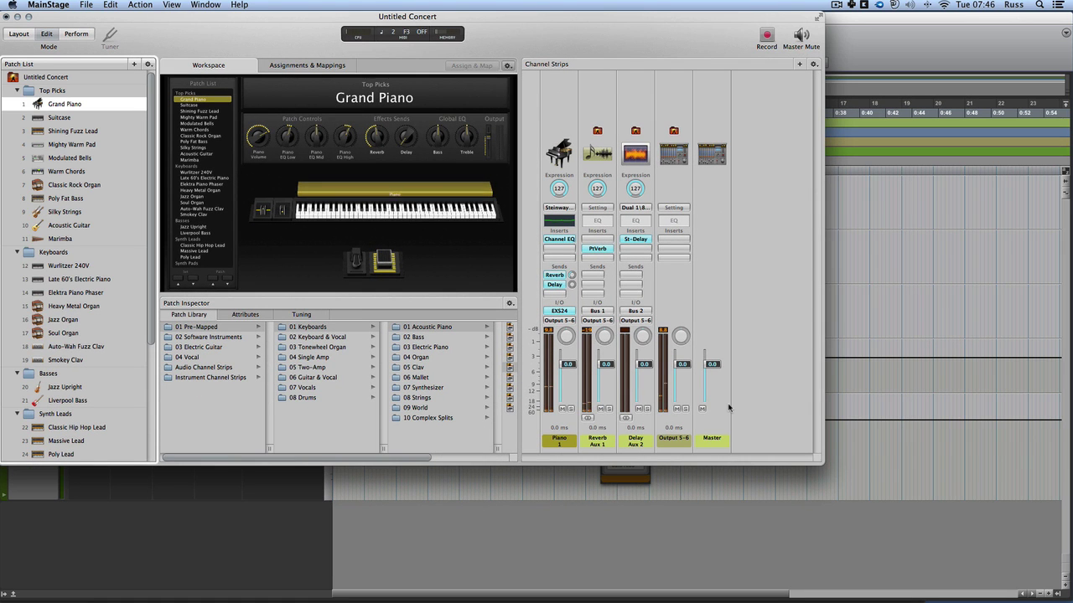
# Record a new bass MIDI part in Pro Tools.
pyautogui.press('super+Tab')
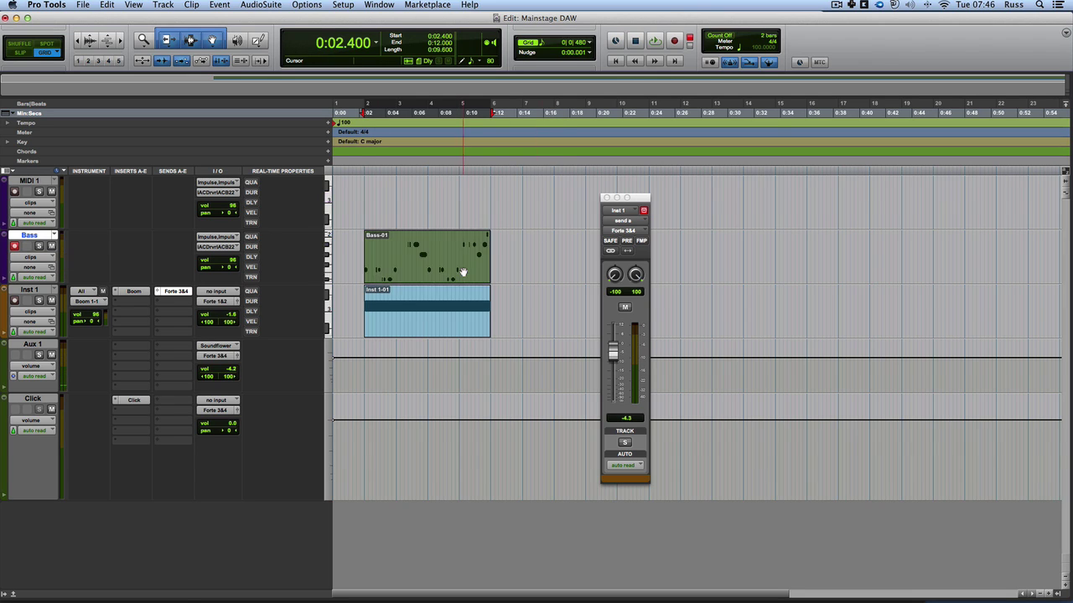
pyautogui.click(674, 41)
pyautogui.press('space')
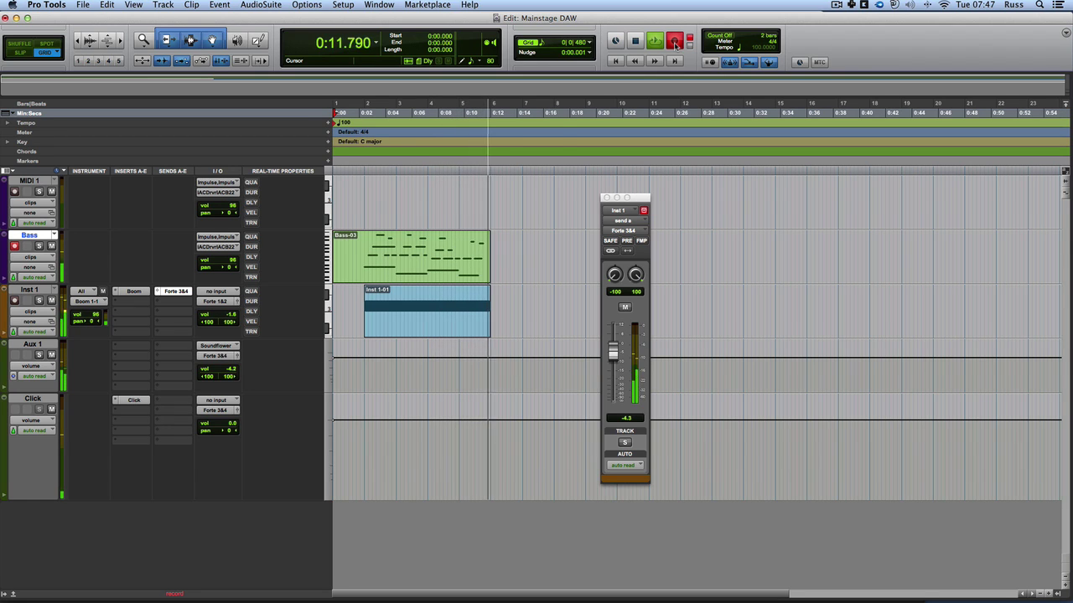
pyautogui.press('space')
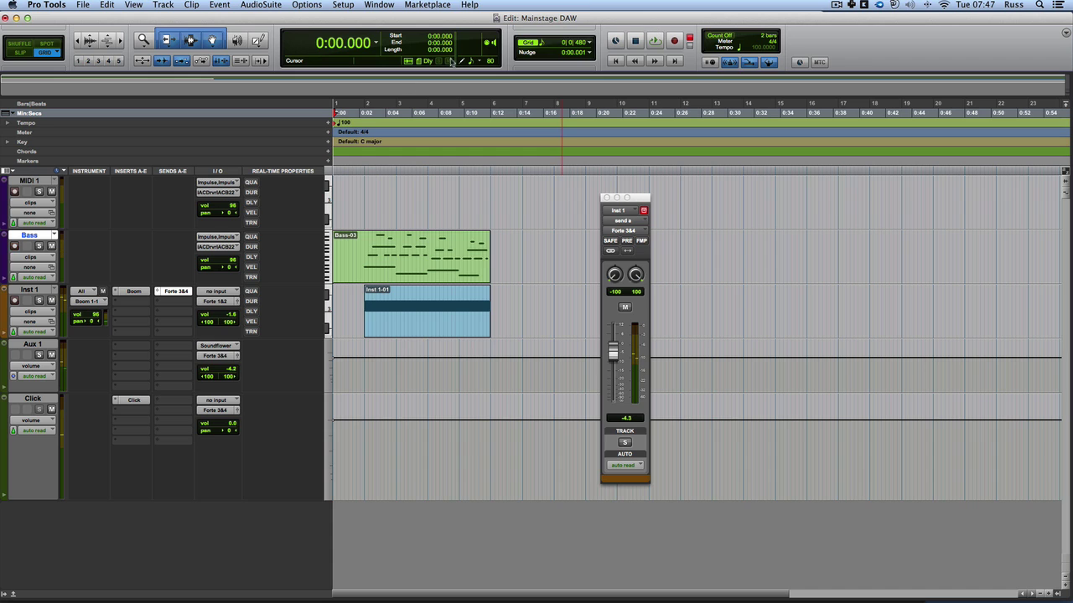
# Play back from about 0:02.100 and enable Bass real-time quantize with a different note value.
pyautogui.click(362, 120)
pyautogui.press('space')
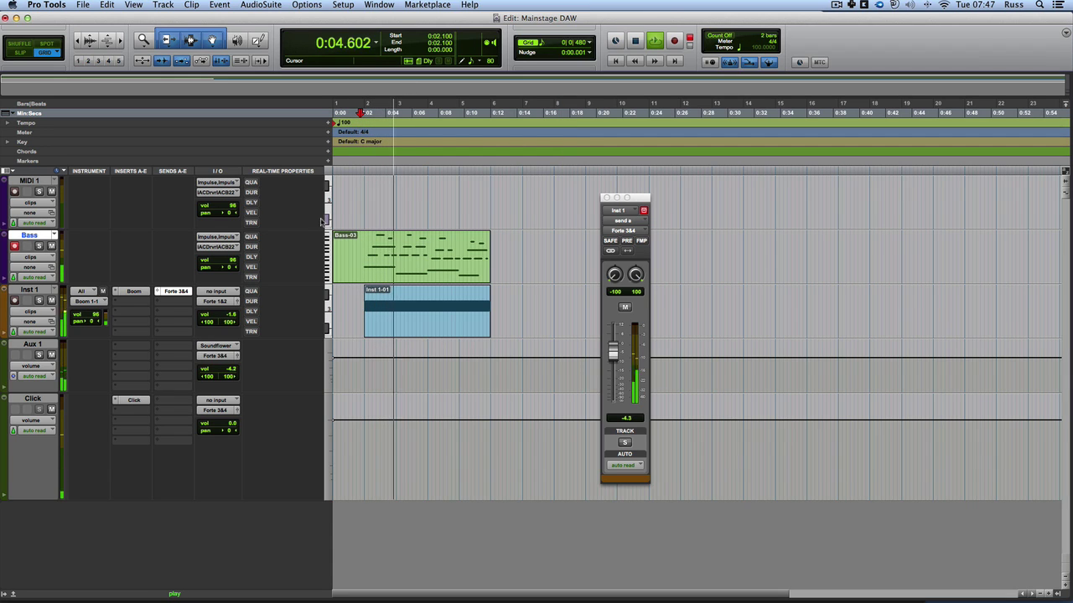
pyautogui.click(251, 238)
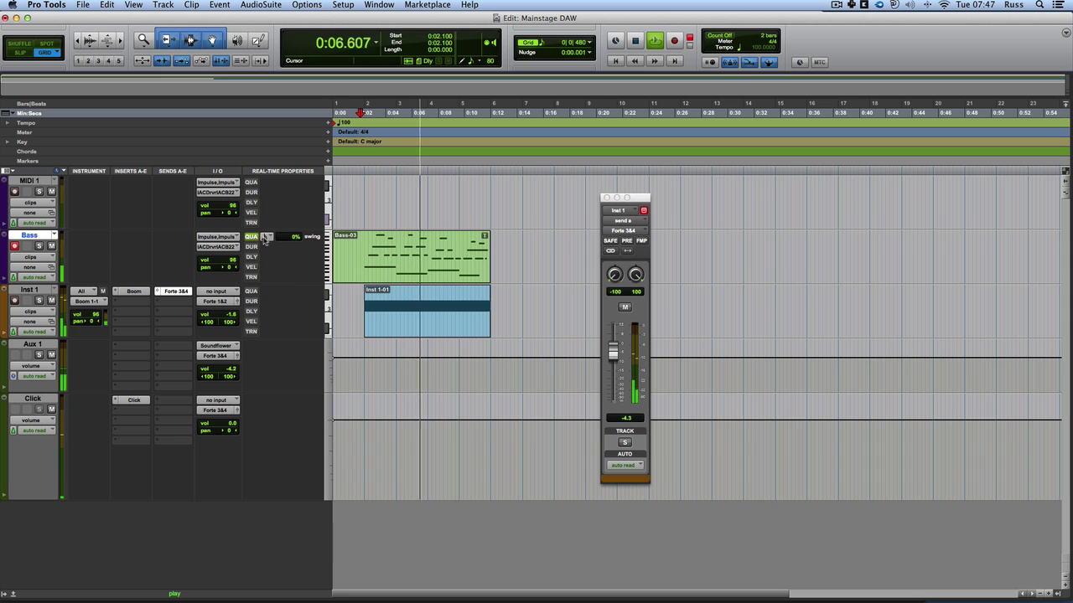
pyautogui.click(266, 237)
pyautogui.click(278, 227)
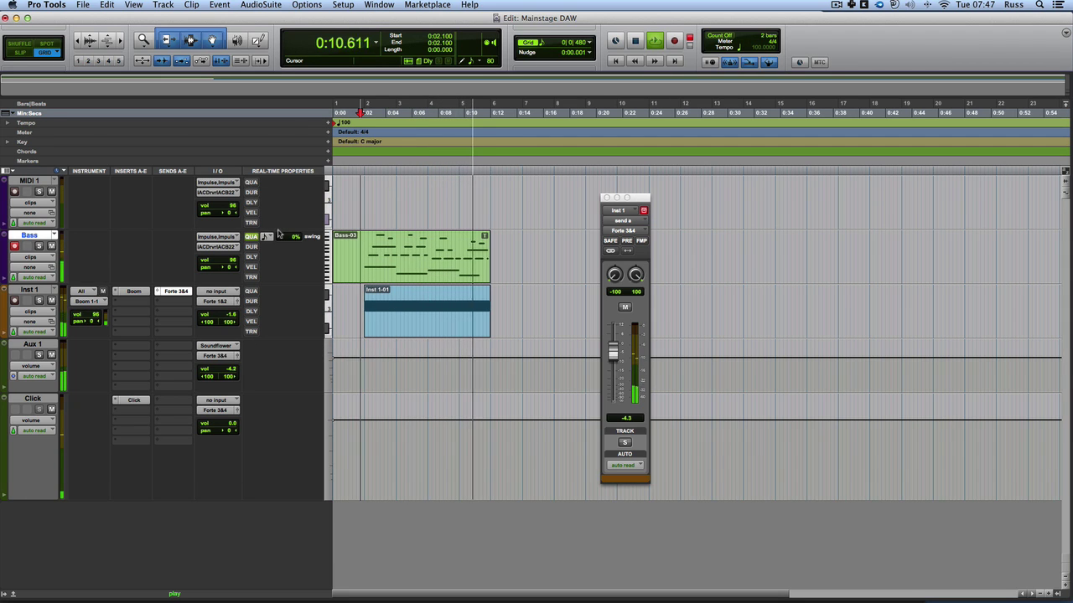
pyautogui.press('space')
# Split the bass clip at bar 2, play the later part, and disarm the Bass track.
pyautogui.moveTo(338, 256); pyautogui.dragTo(365, 260)
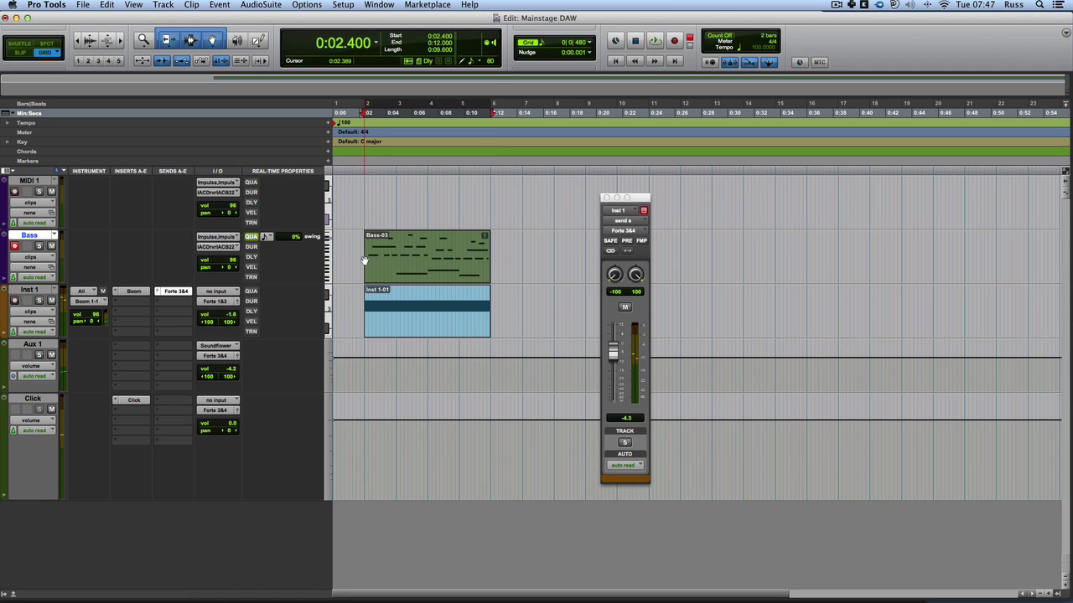
pyautogui.press('super+z')
pyautogui.click(362, 243)
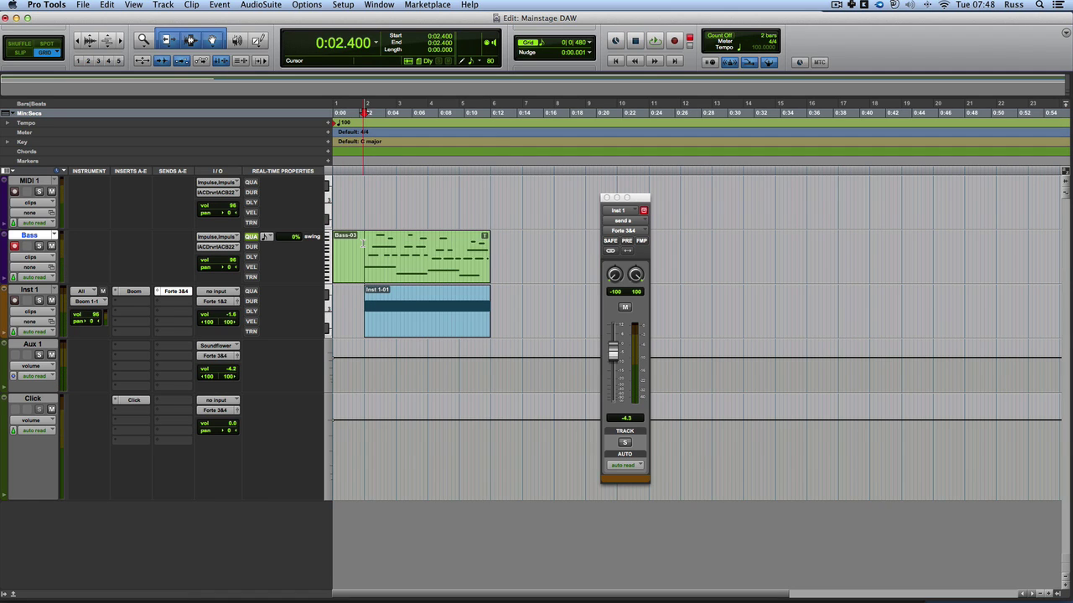
pyautogui.press('super+e')
pyautogui.click(384, 266)
pyautogui.press('space')
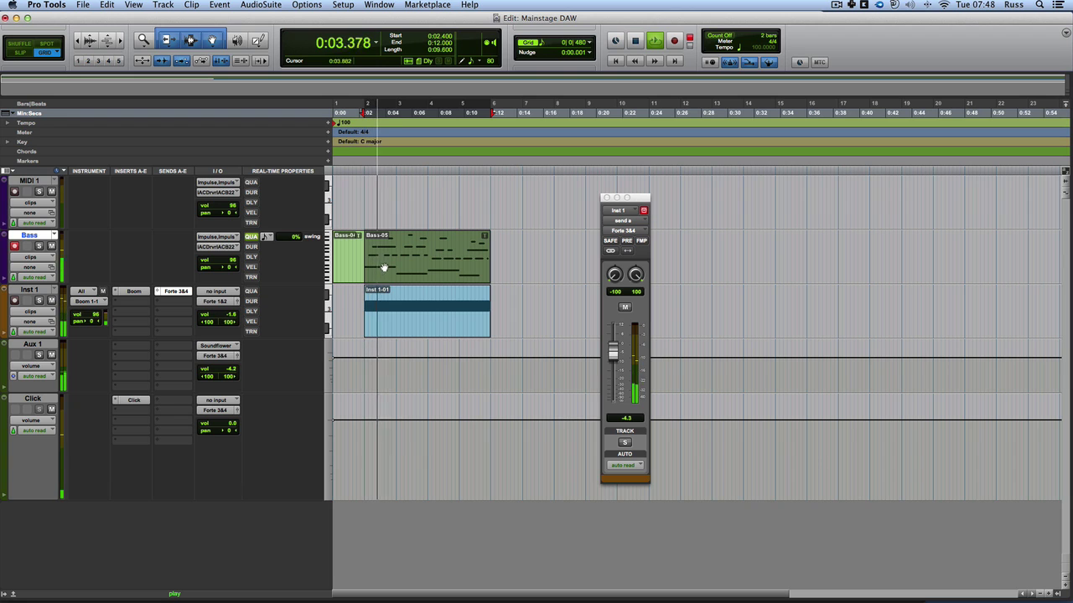
pyautogui.click(13, 246)
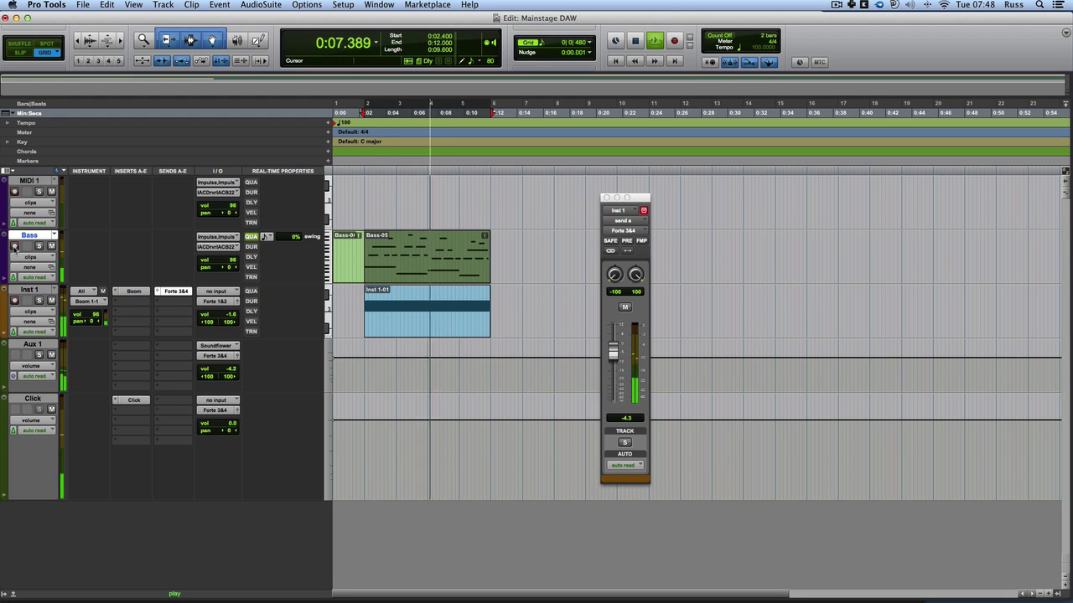
# Step through the MainStage patches to reach Grand Piano & Strings.
pyautogui.press('super+Tab')
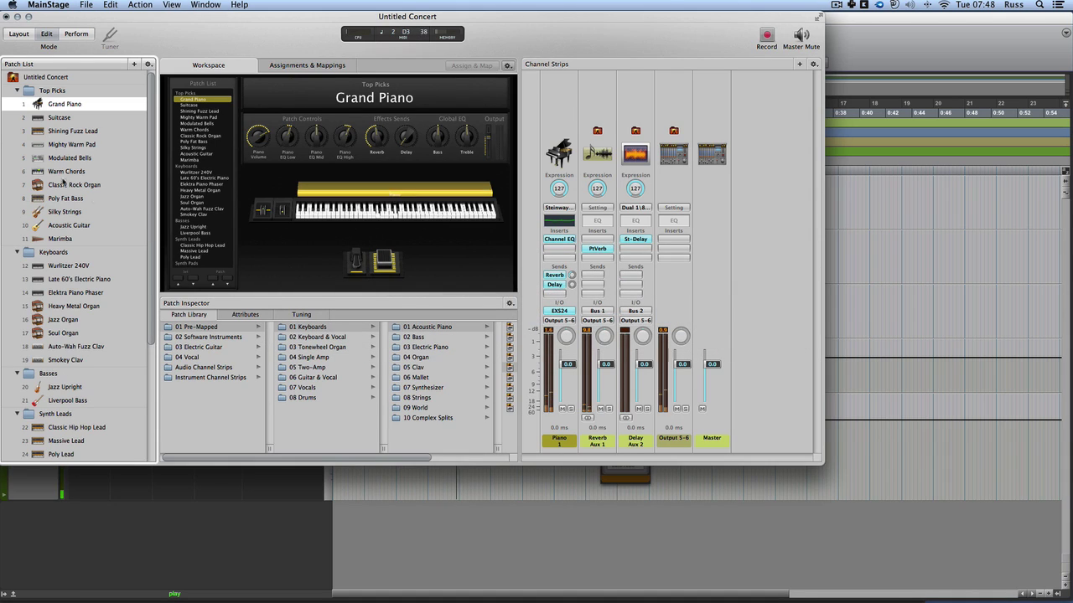
pyautogui.click(48, 117)
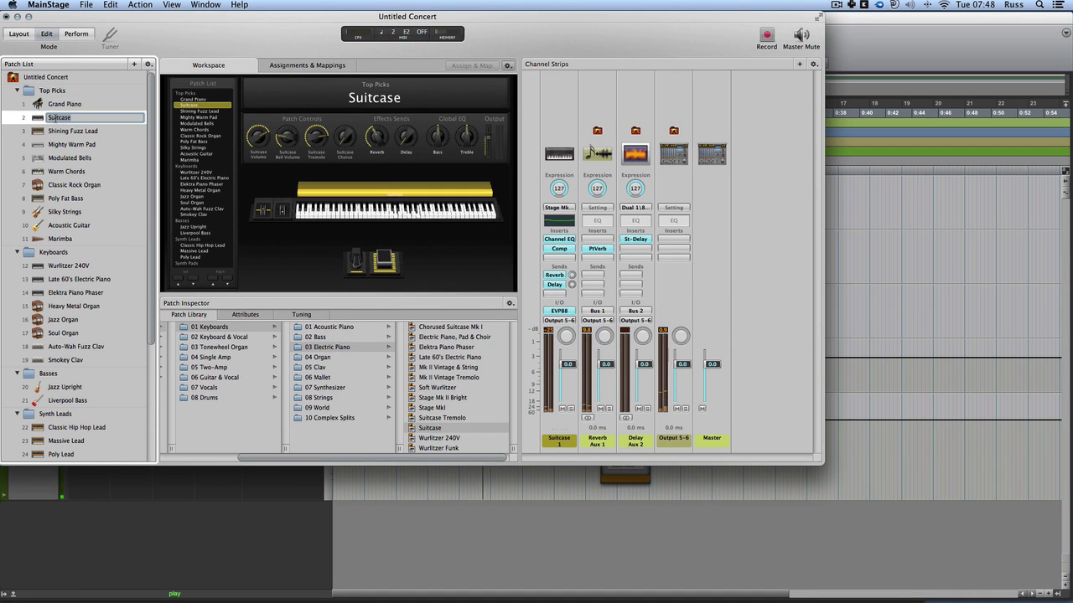
pyautogui.click(38, 121)
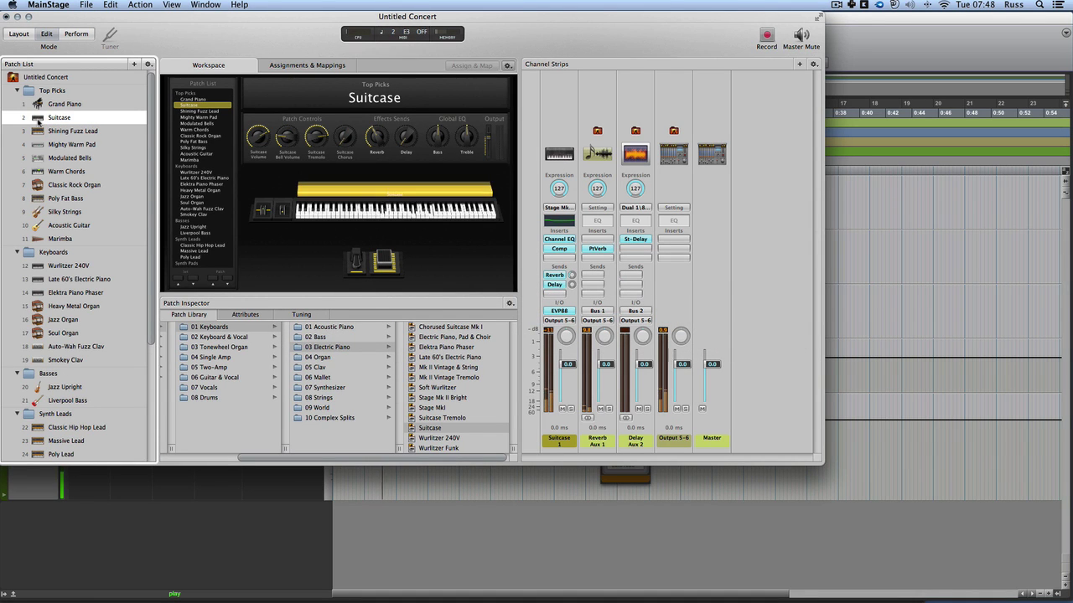
pyautogui.click(38, 267)
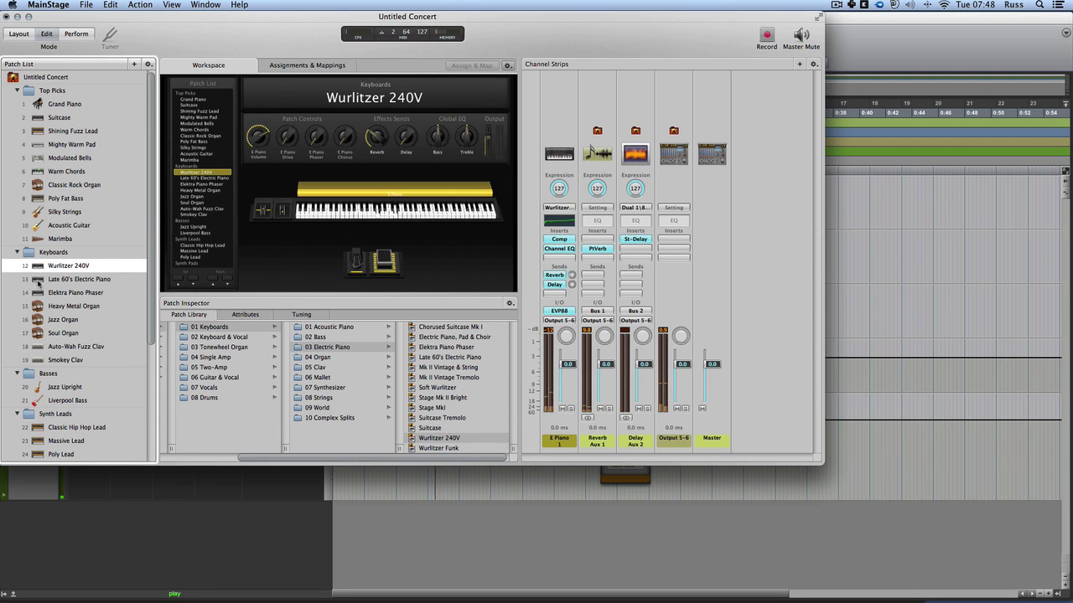
pyautogui.click(39, 282)
pyautogui.click(38, 293)
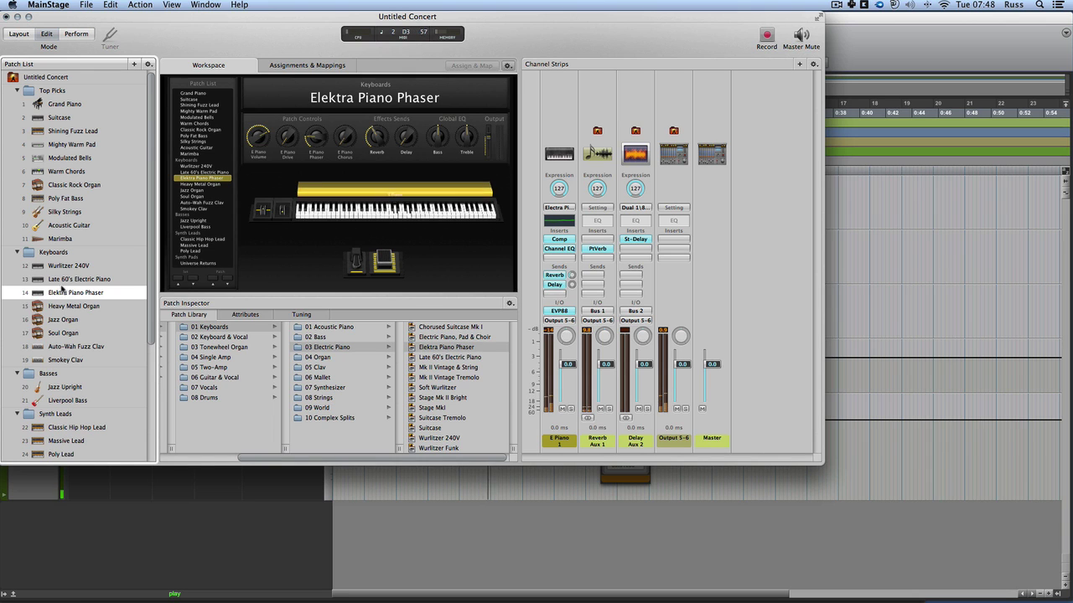
pyautogui.scroll(-6, 61, 289)
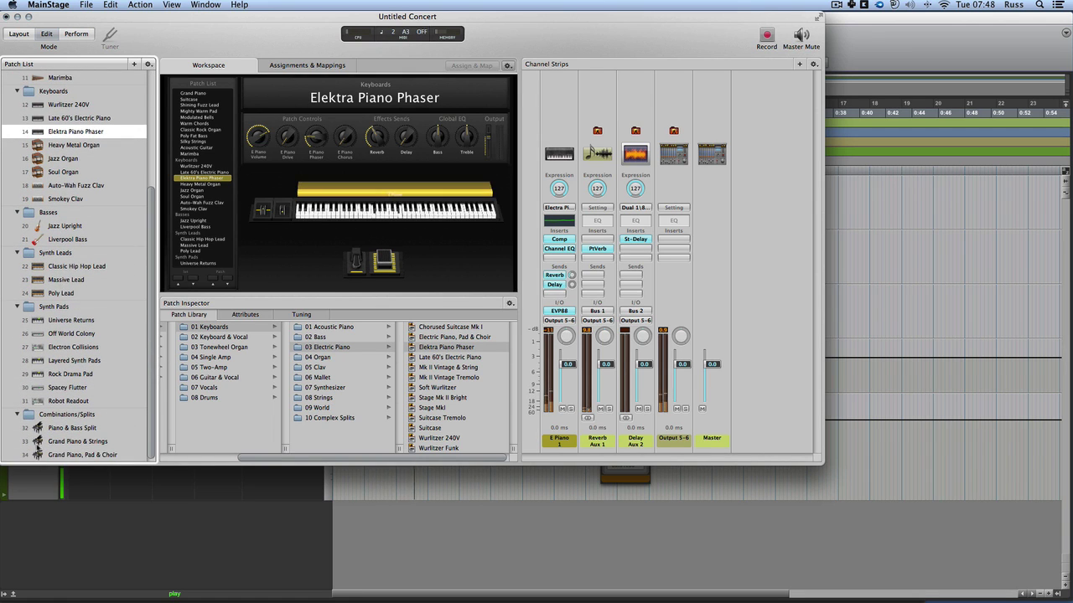
pyautogui.click(38, 442)
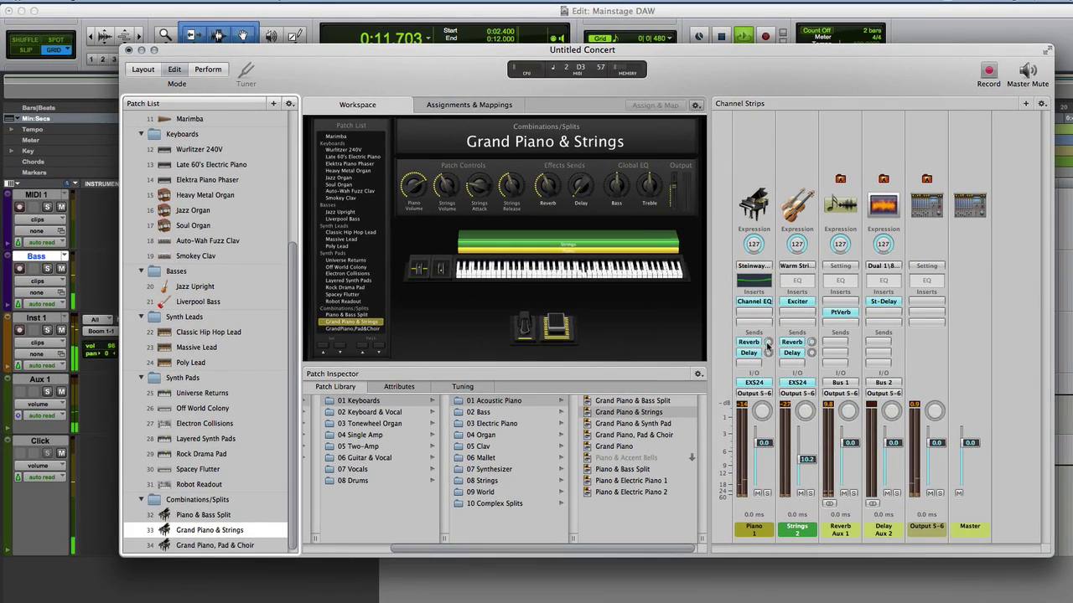
# Adjust the Piano strip's reverb send and cut the high frequencies in its Channel EQ.
pyautogui.moveTo(768, 346); pyautogui.dragTo(768, 360)
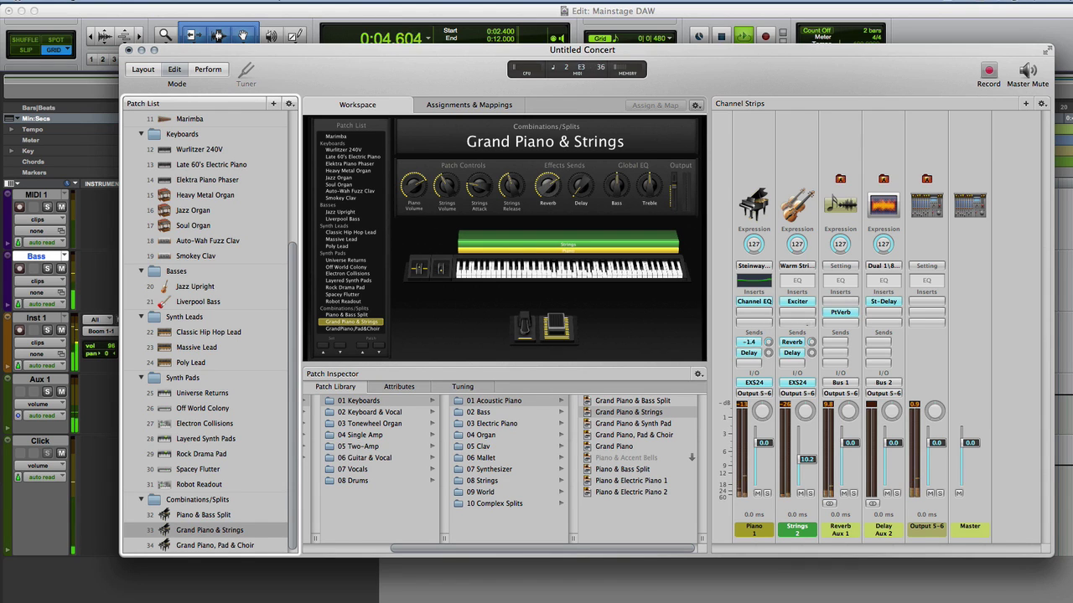
pyautogui.doubleClick(753, 280)
pyautogui.moveTo(320, 172); pyautogui.dragTo(290, 146)
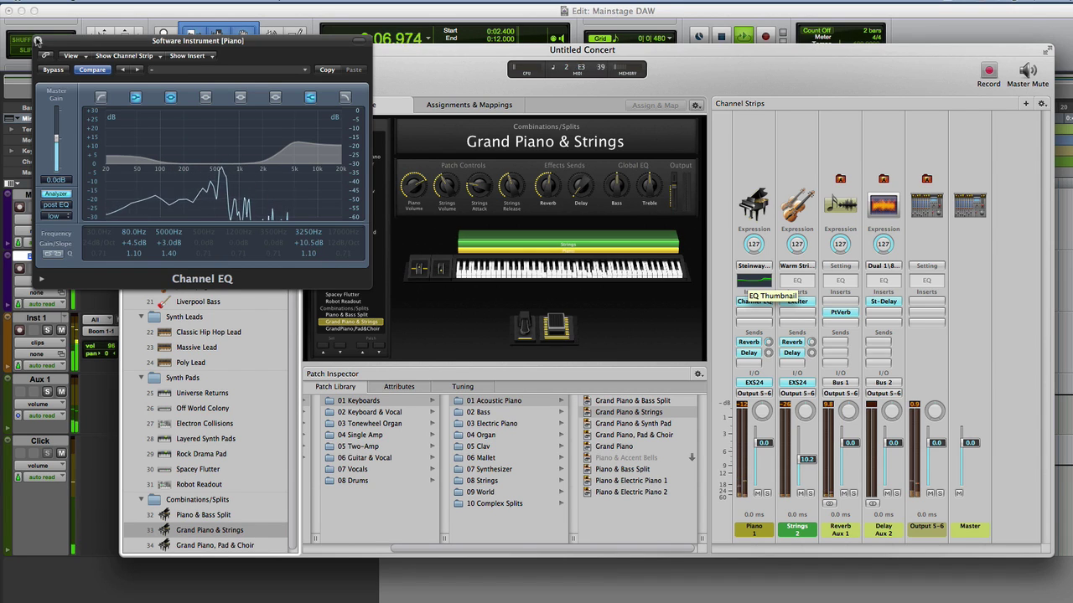
pyautogui.click(37, 40)
# Stop Pro Tools playback and return to the MainStage concert.
pyautogui.click(390, 41)
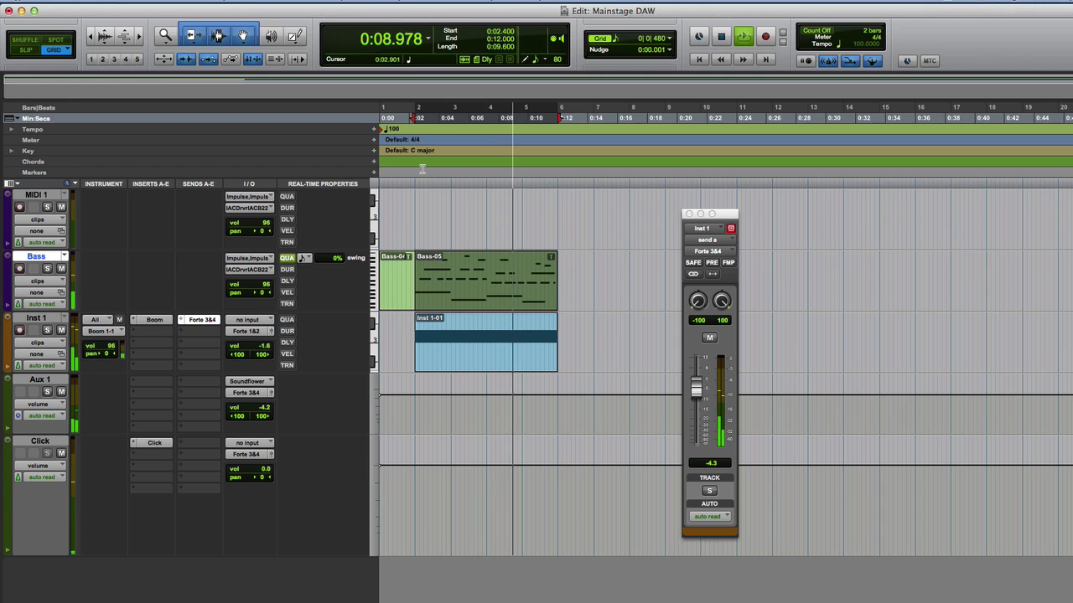
pyautogui.press('space')
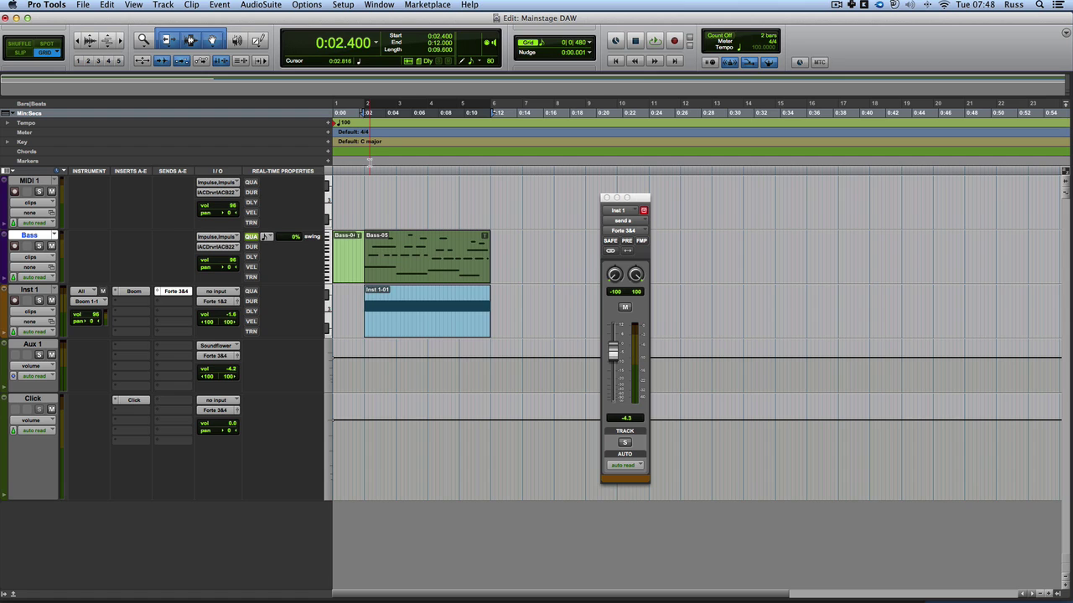
pyautogui.press('super+Tab')
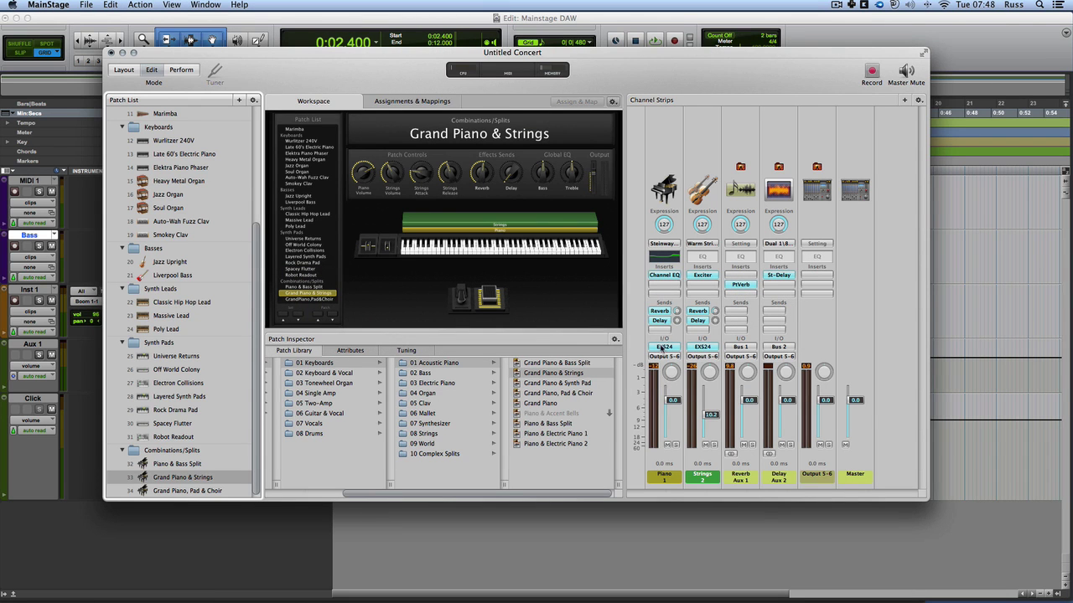
# Open the Piano strip's EXS24 instrument slot to show the AU Instruments (32-bit) list.
pyautogui.click(662, 347)
pyautogui.moveTo(685, 525)
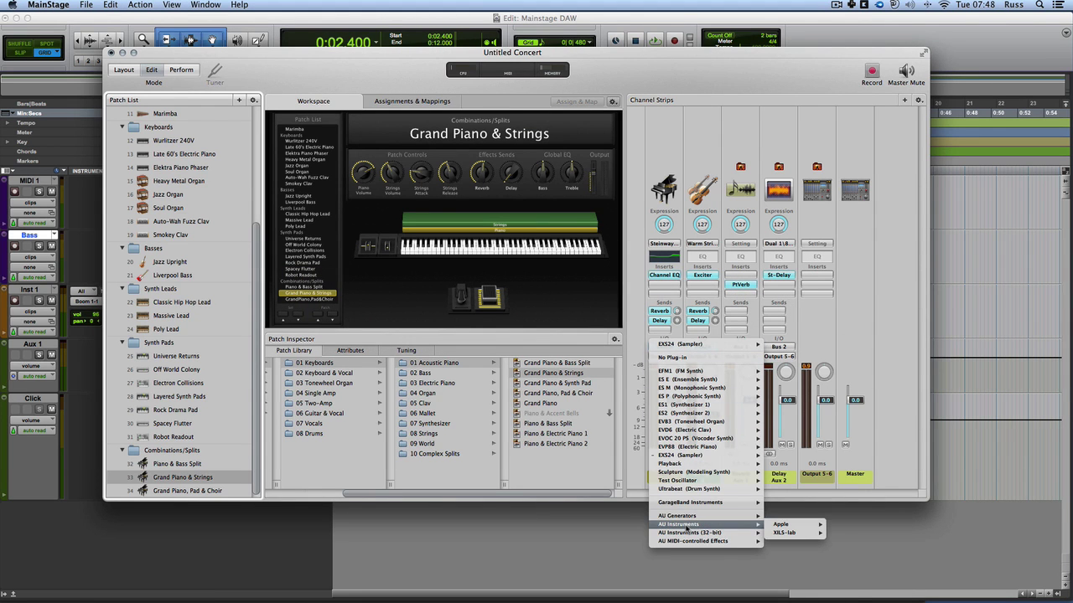